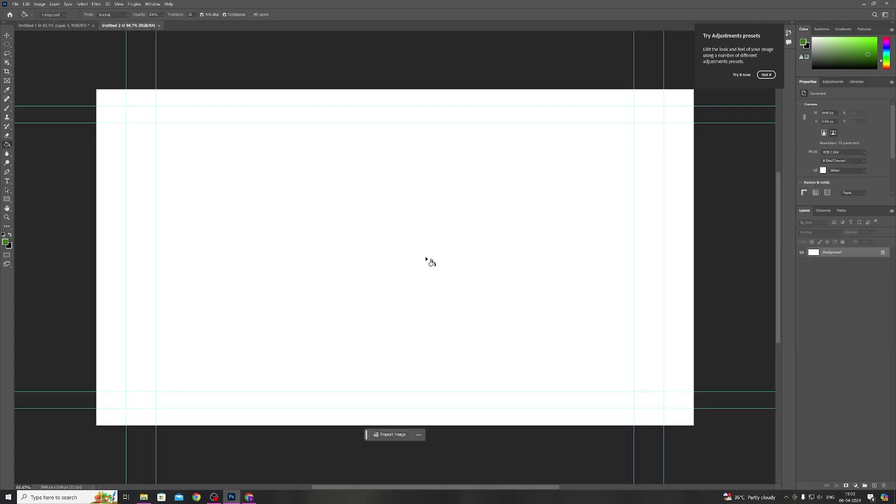
Clear all guides from the canvas and open the planet 2 image from the Planets folder for reference.
click(118, 4)
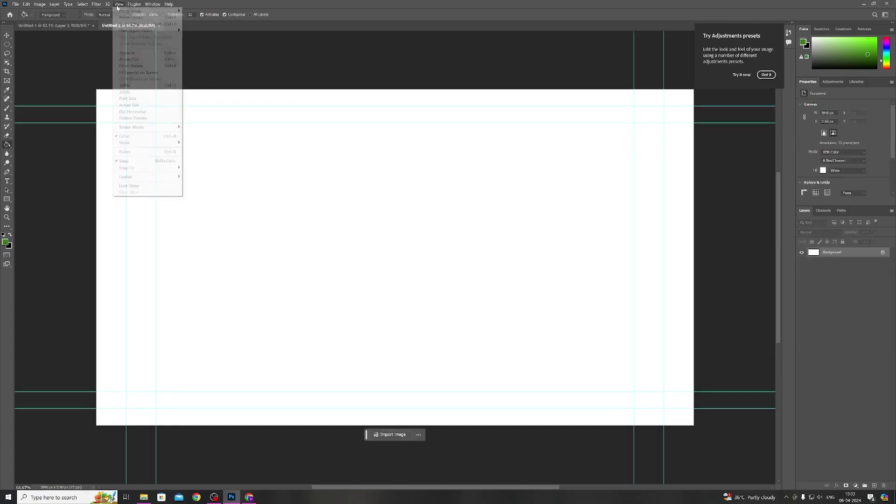
mouse_move(158, 178)
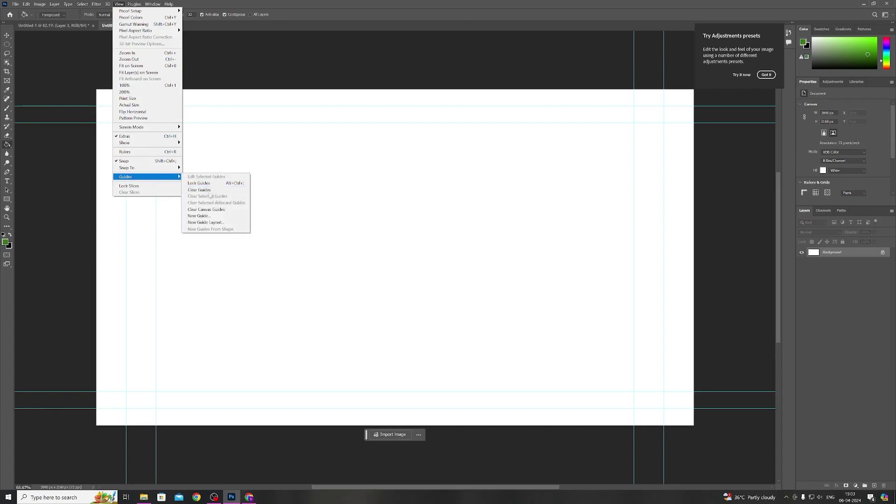
click(199, 190)
click(144, 497)
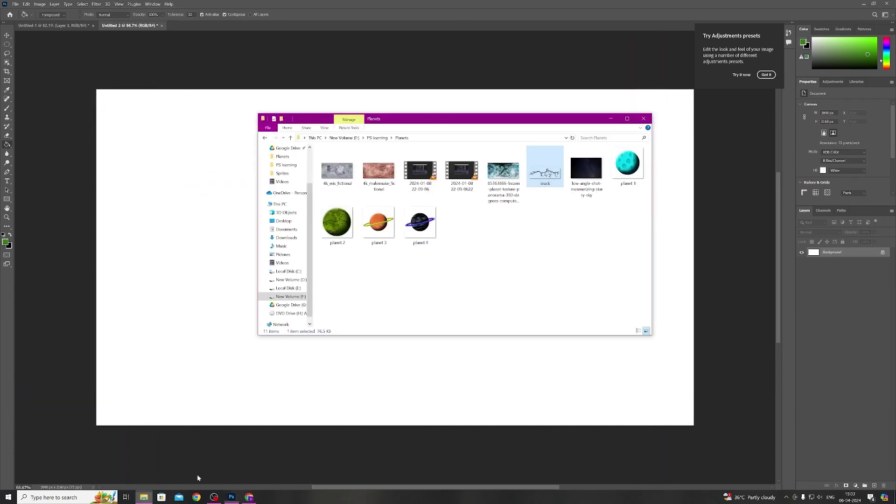
double_click(345, 230)
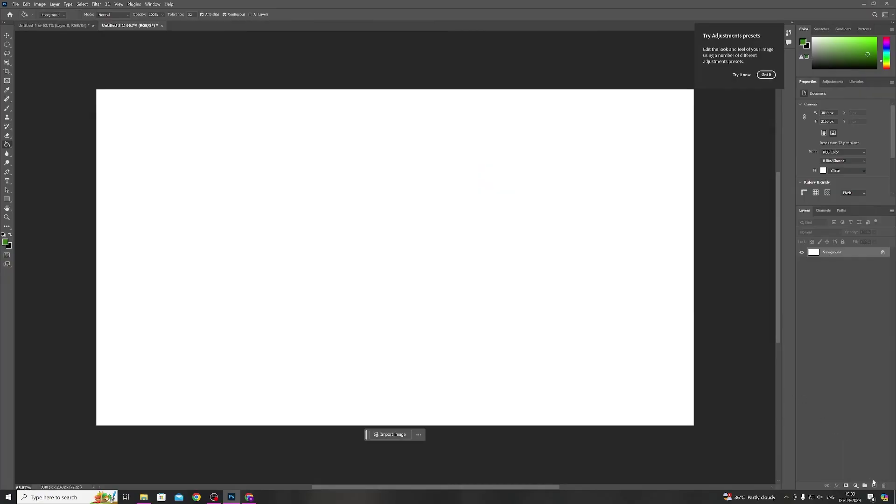
Add a new layer and draw a circular selection about 1700 px wide, centred on the canvas.
click(874, 486)
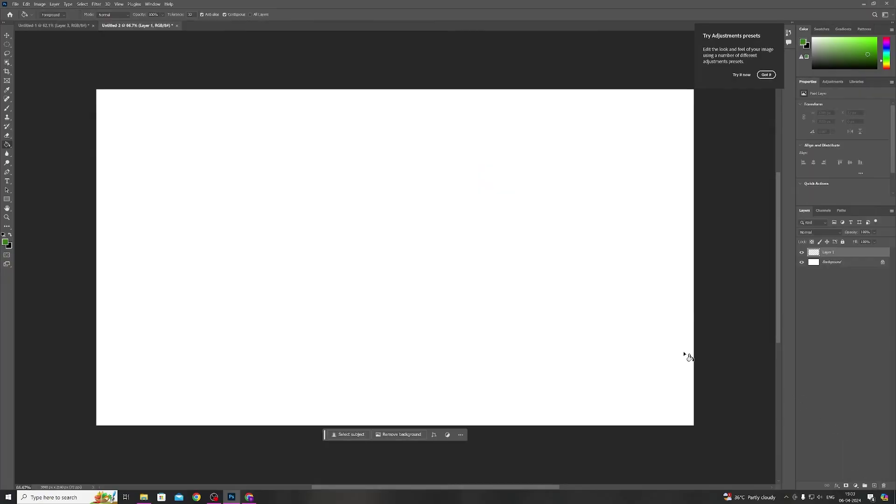
click(8, 45)
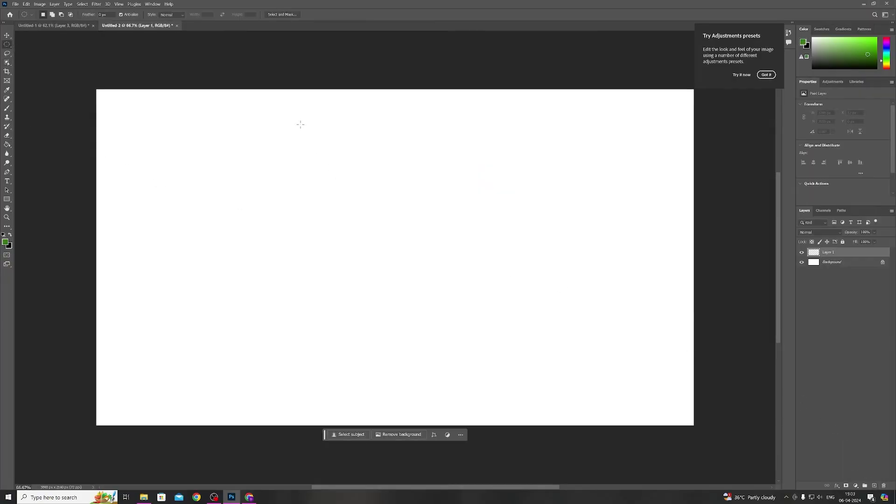
drag(300, 124, 565, 425)
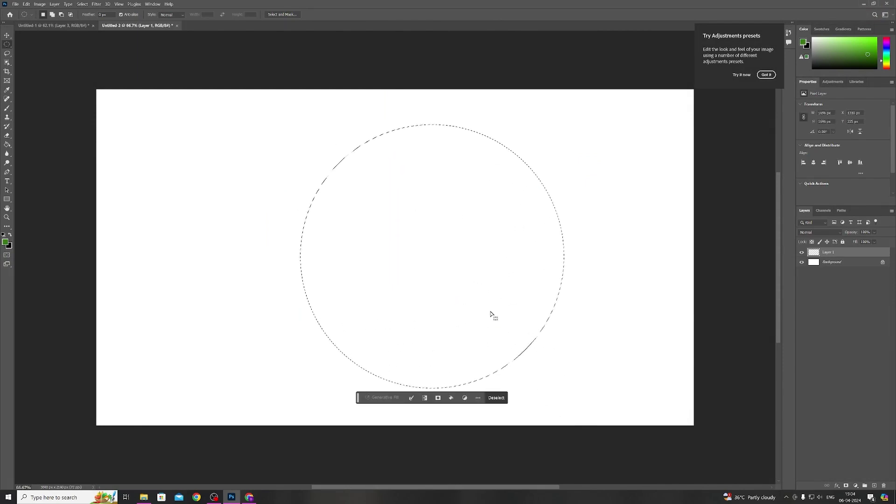
drag(463, 270, 420, 260)
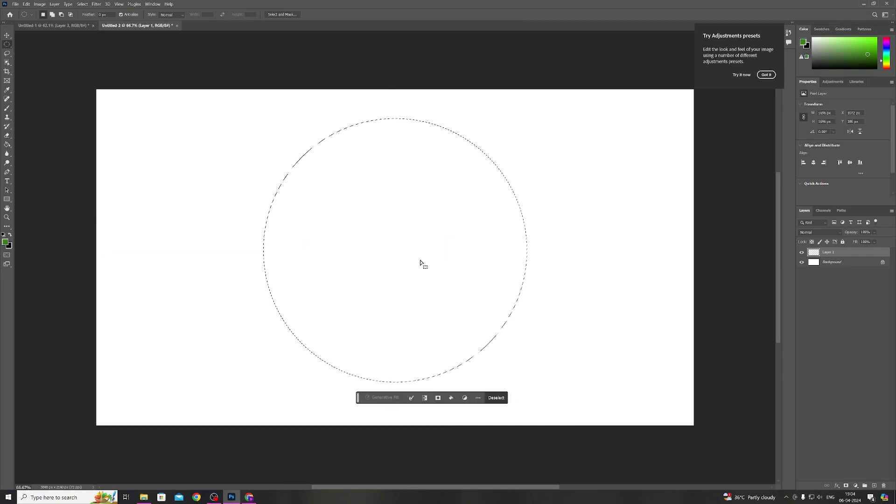
Fill the circular selection with the green foreground colour on Layer 1 using the Paint Bucket, and deselect it.
click(7, 144)
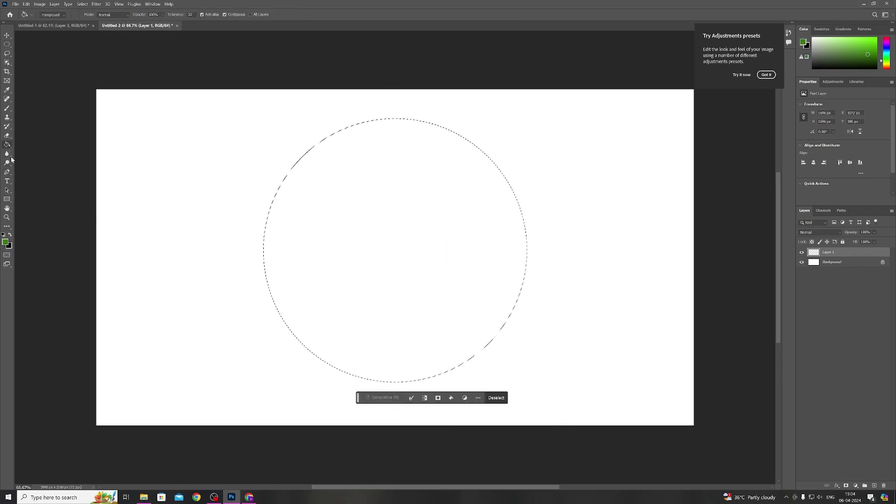
click(6, 242)
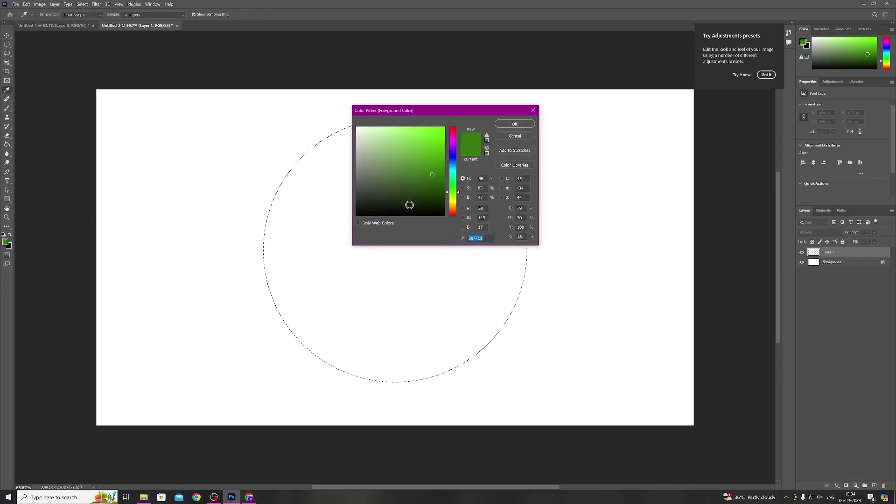
click(515, 124)
click(392, 228)
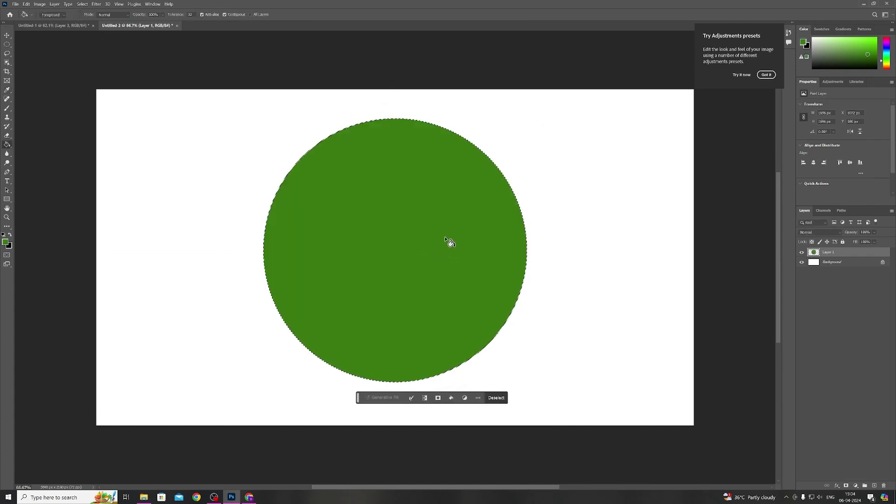
key(ctrl+d)
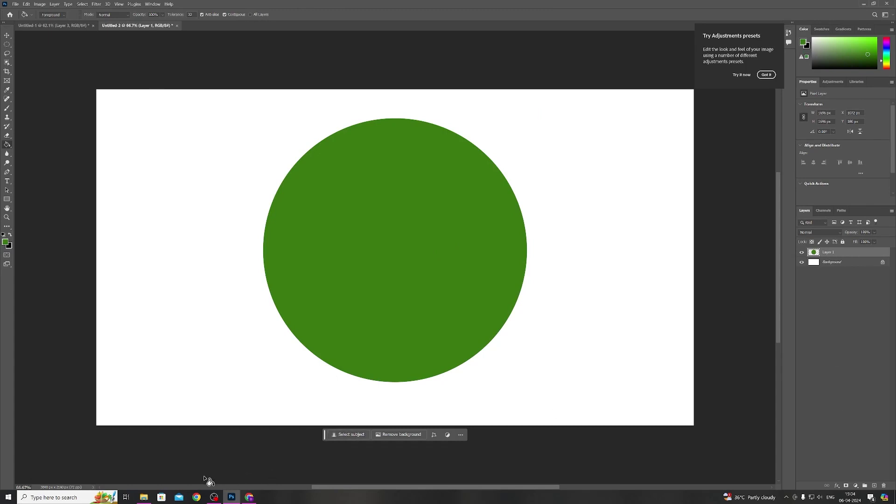
View the crack image from the Planets folder and close it again.
click(144, 497)
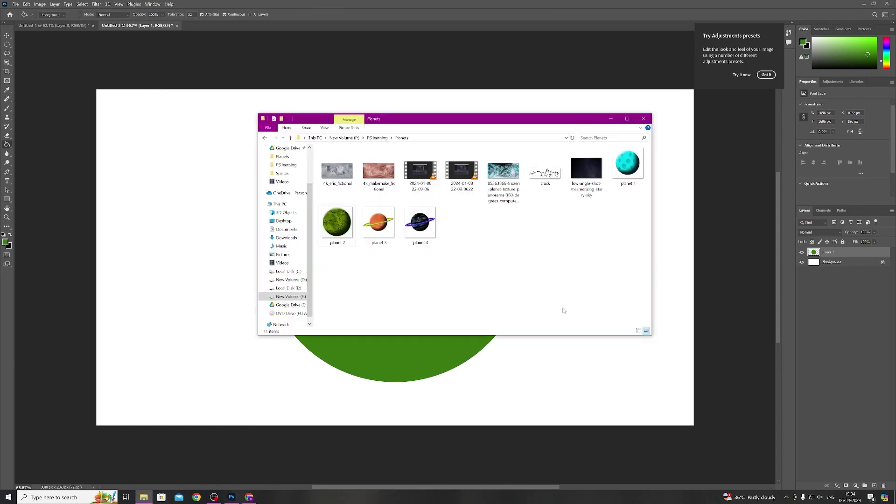
double_click(549, 174)
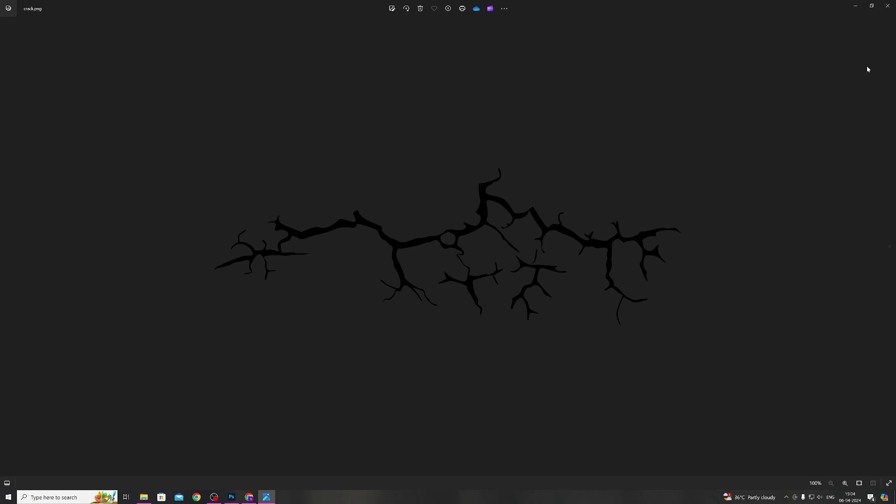
click(887, 6)
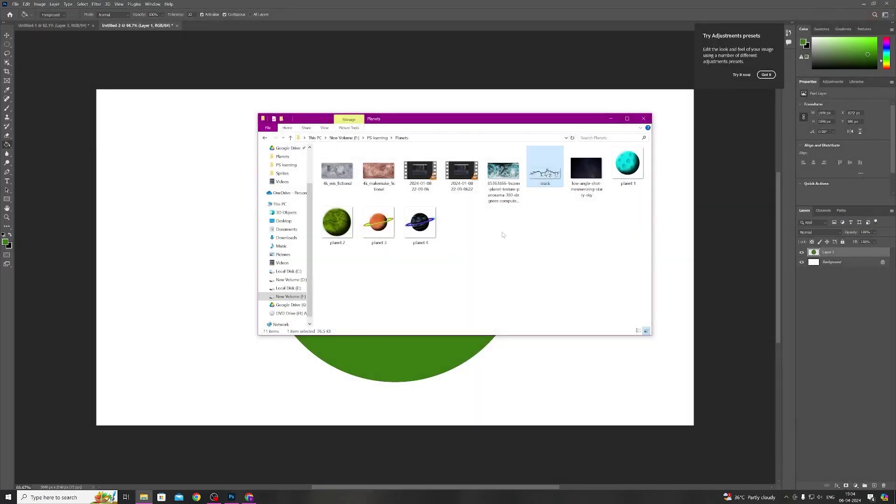
Place the crack image on the canvas, enlarge it to about 116%, and position it across the middle of the green circle.
drag(540, 182, 200, 269)
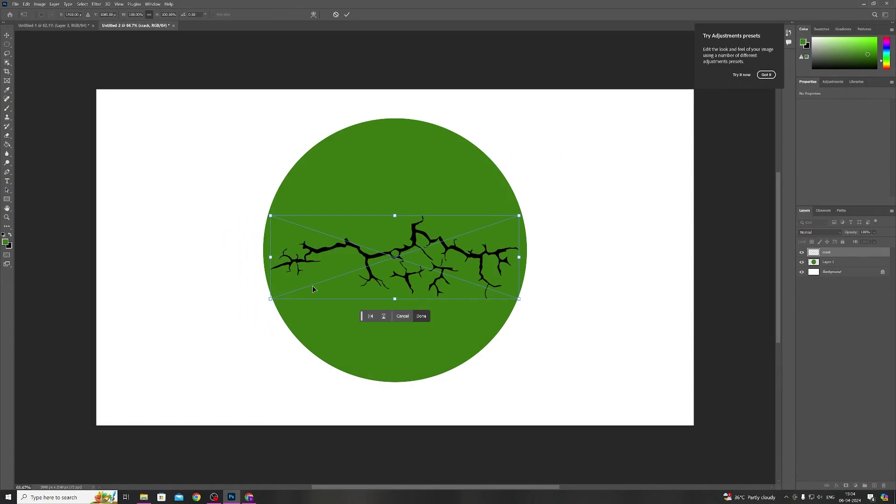
drag(519, 257, 559, 257)
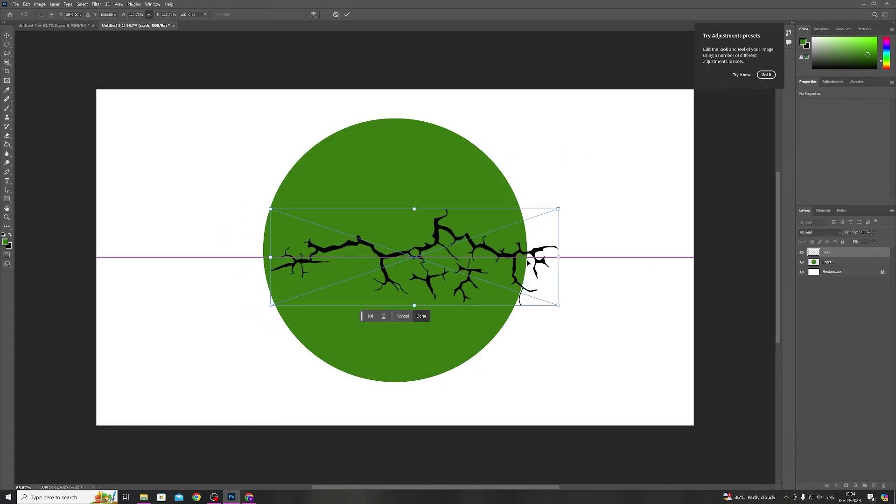
drag(444, 257, 427, 246)
click(847, 253)
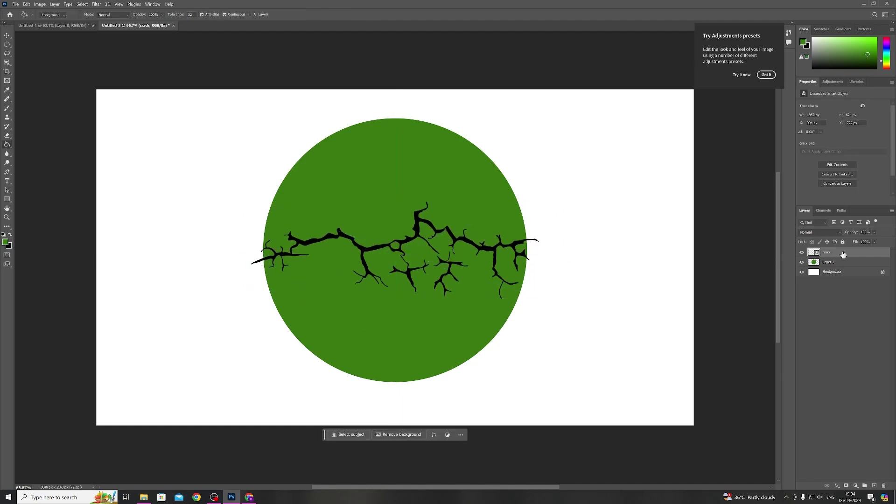
Duplicate the crack layer and move the copy onto the upper part of the circle.
key(ctrl+v)
key(ctrl+t)
drag(424, 241, 418, 157)
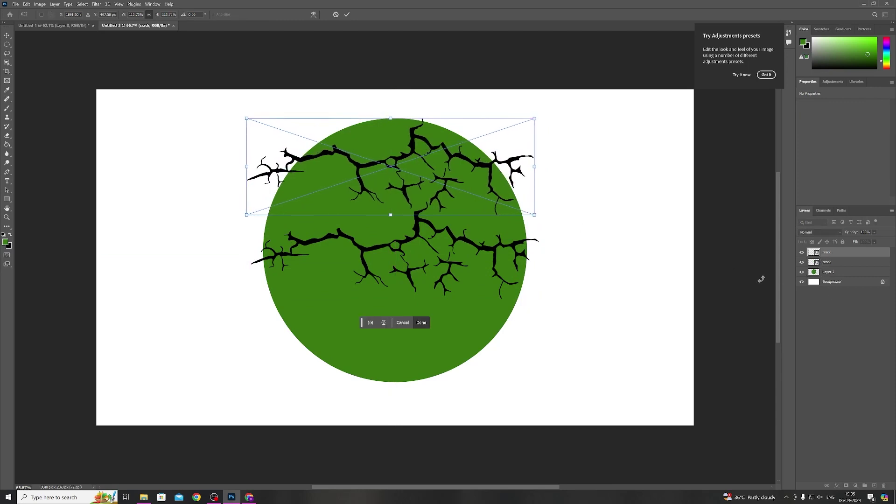
click(822, 252)
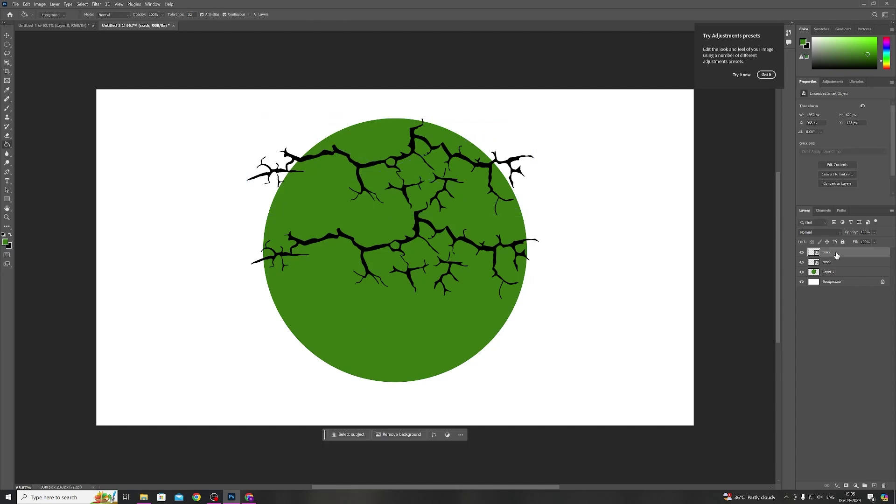
Add another copy of the crack layer and move it onto the lower part of the circle.
key(ctrl+v)
key(ctrl+t)
drag(432, 249, 425, 339)
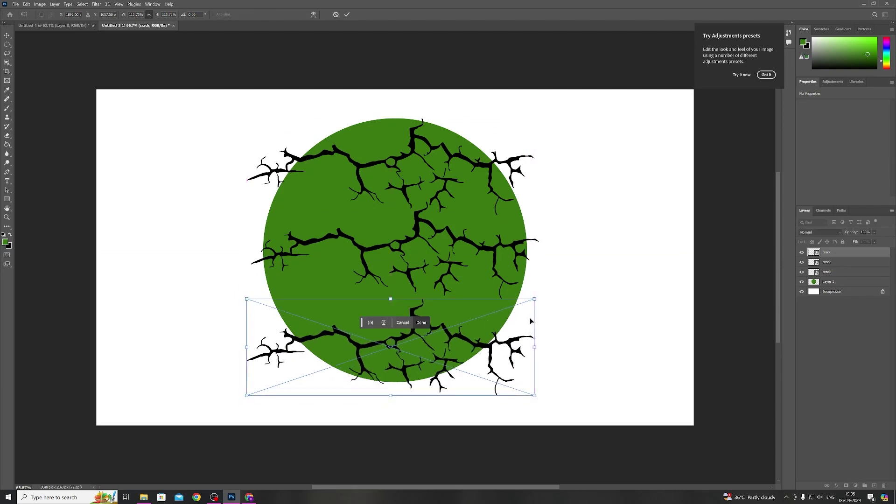
Shift the uppermost crack slightly higher to space the three cracks more evenly.
click(827, 265)
key(ctrl+t)
drag(423, 176, 423, 163)
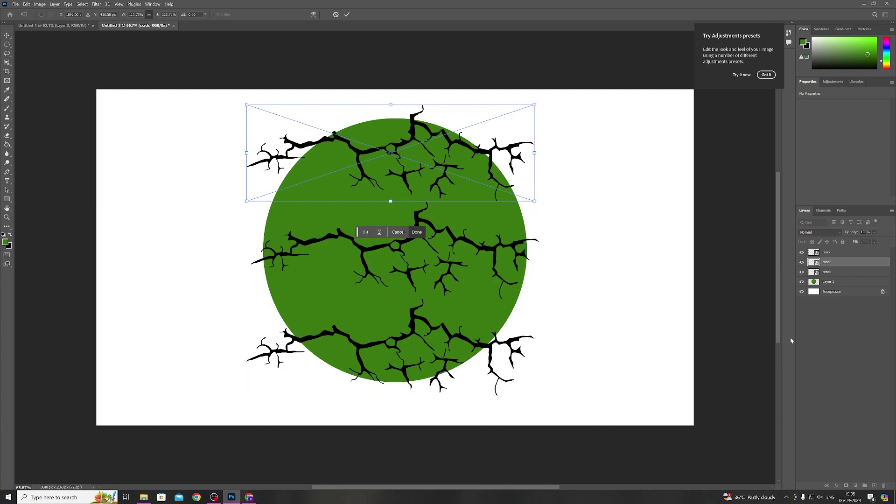
key(Return)
Rasterize the three crack layers and merge them into a single layer.
click(825, 272)
shift+click(829, 255)
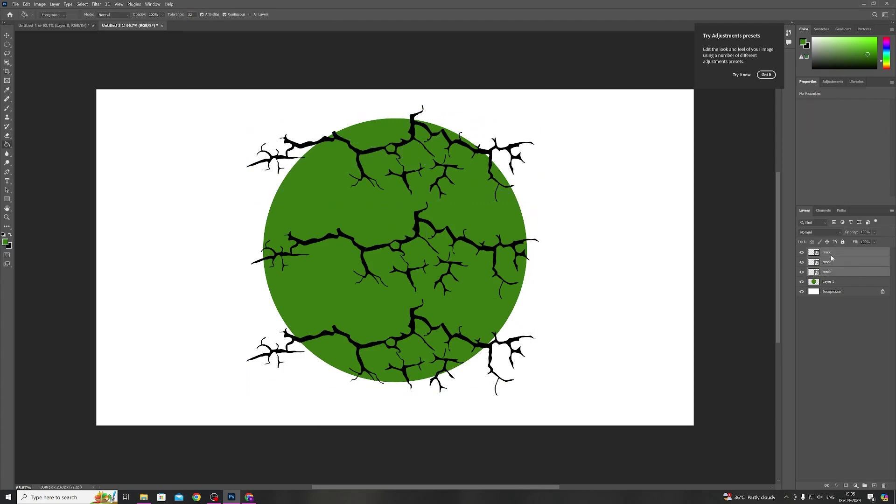
right_click(831, 256)
click(796, 311)
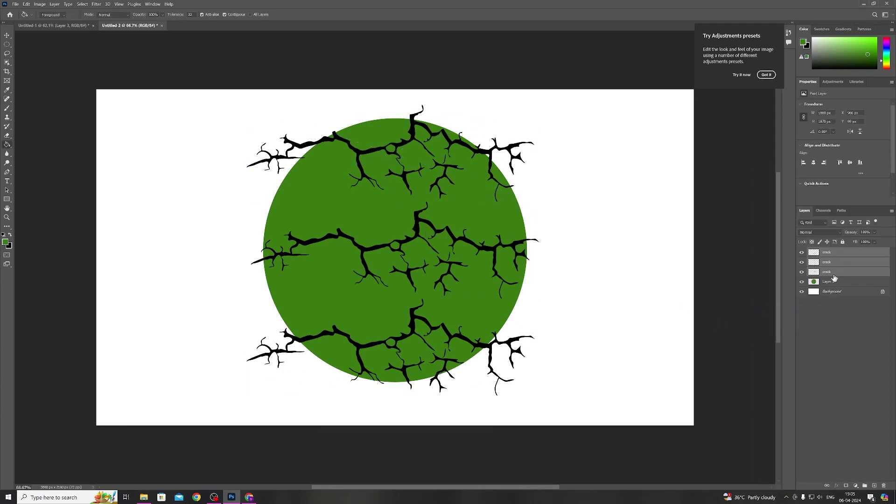
right_click(836, 266)
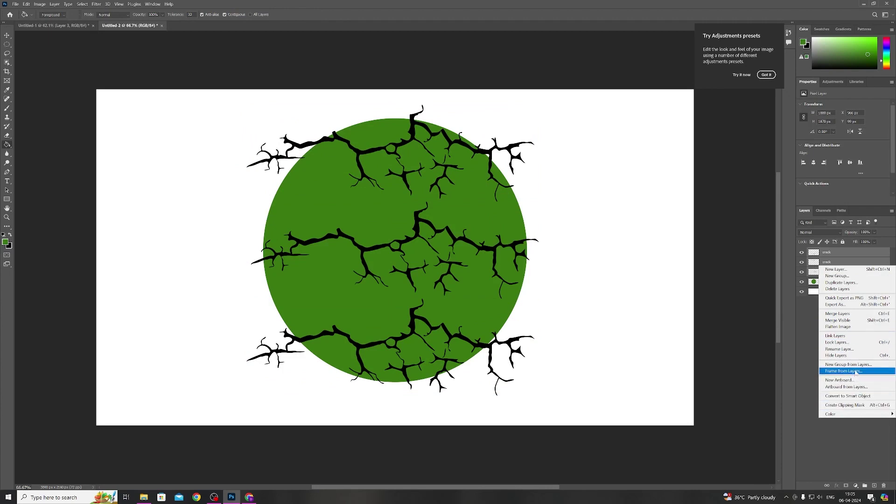
click(839, 315)
Try clipping the merged crack layer to the green circle with a clipping mask, and release the mask.
right_click(836, 255)
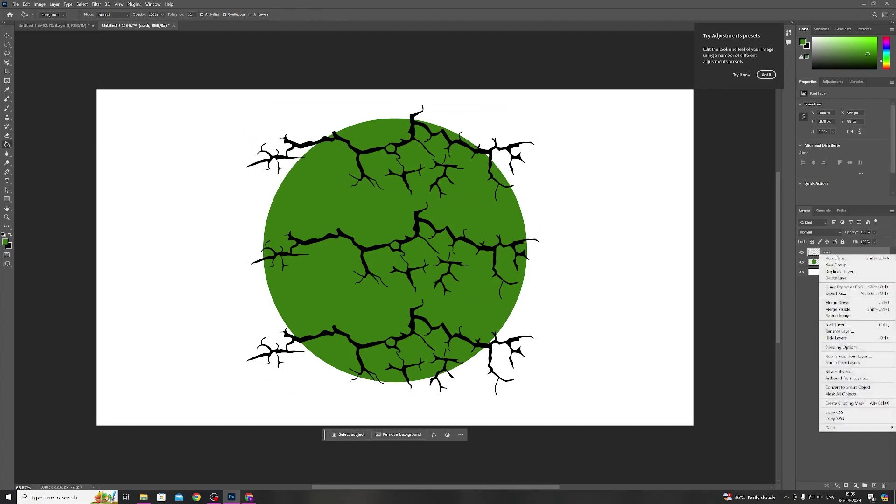
click(855, 403)
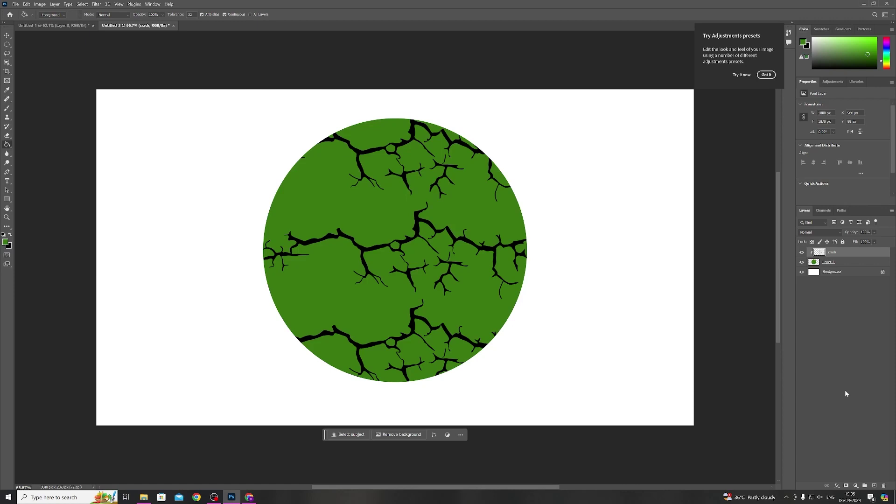
right_click(844, 252)
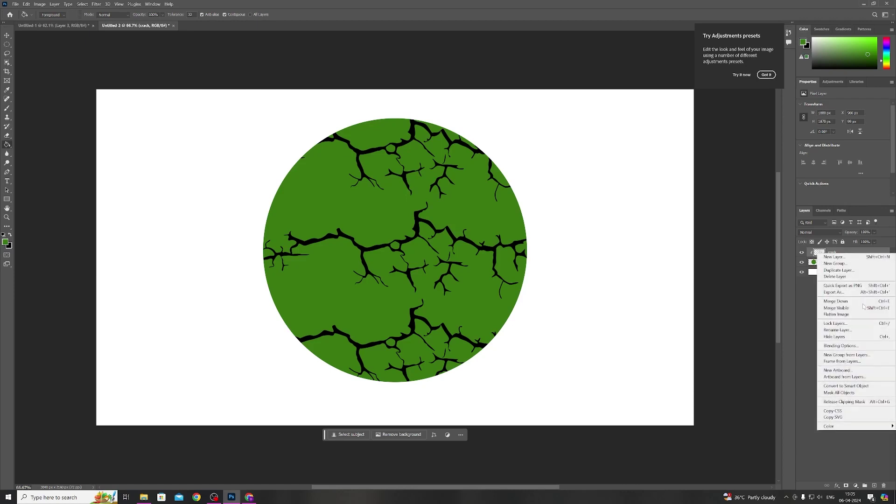
click(852, 402)
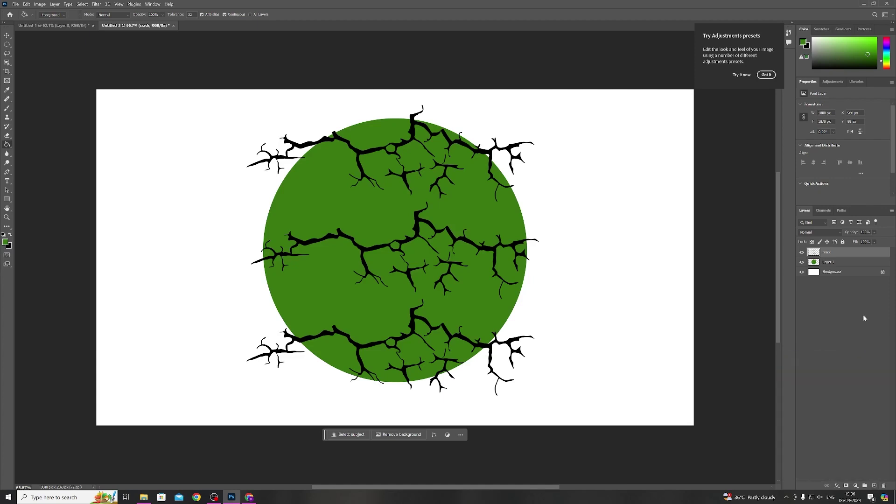
right_click(846, 258)
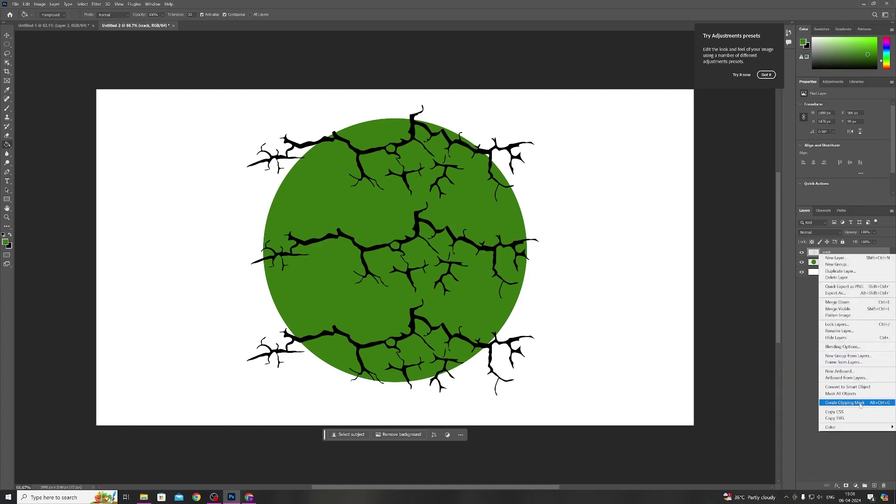
click(778, 400)
Add a new layer above the crack layer and clip it to the cracks with a clipping mask.
click(874, 485)
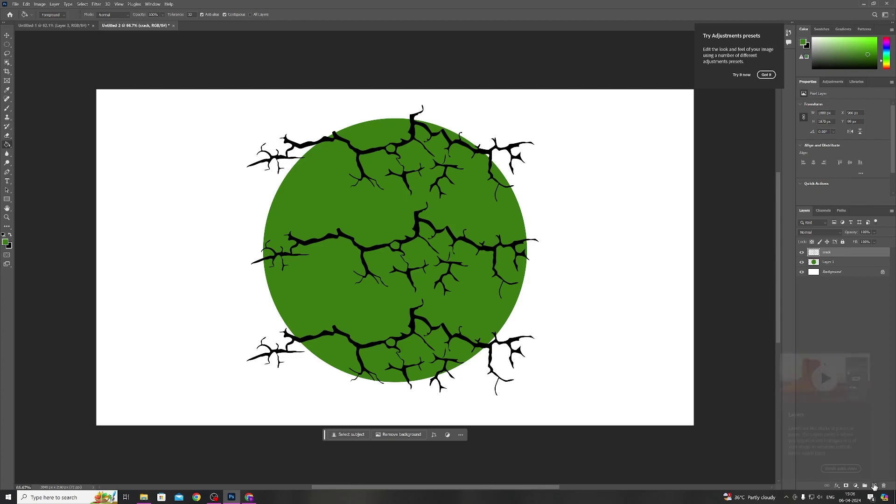
right_click(835, 253)
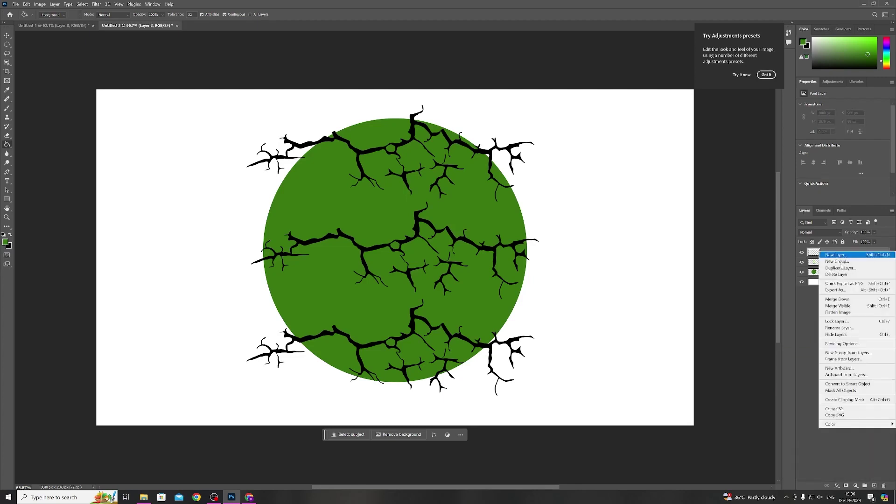
click(852, 402)
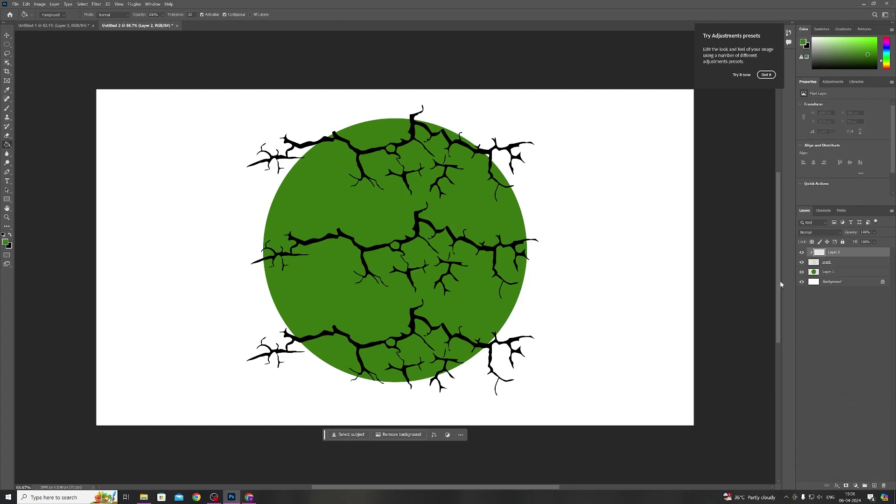
Set the foreground colour to dark green #25490e and fill the clipped layer above the cracks with it.
click(7, 243)
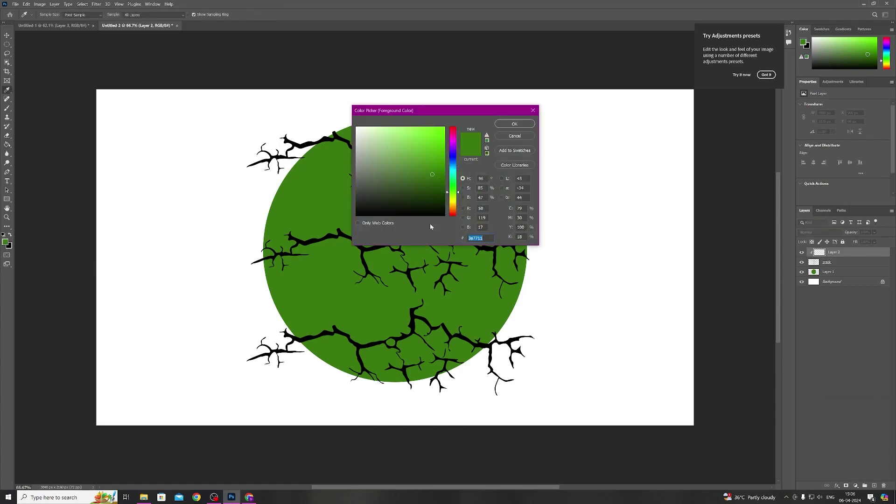
click(431, 189)
drag(432, 190, 430, 190)
click(514, 124)
key(g)
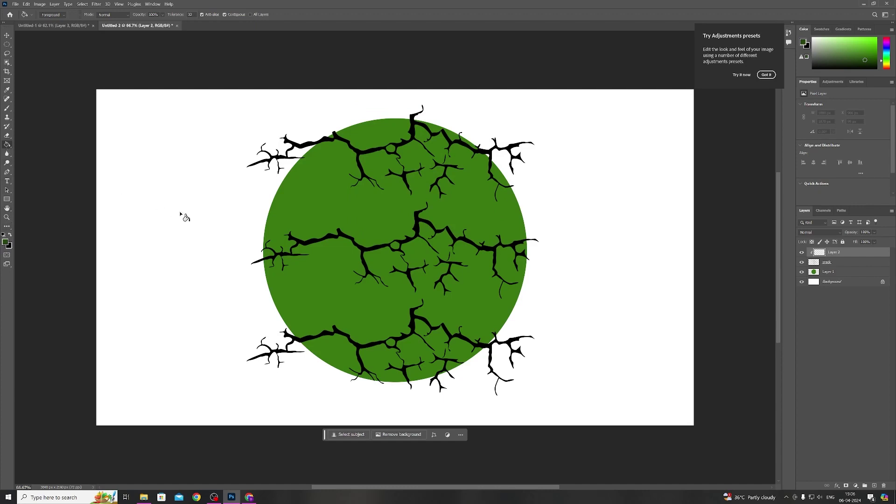
click(221, 241)
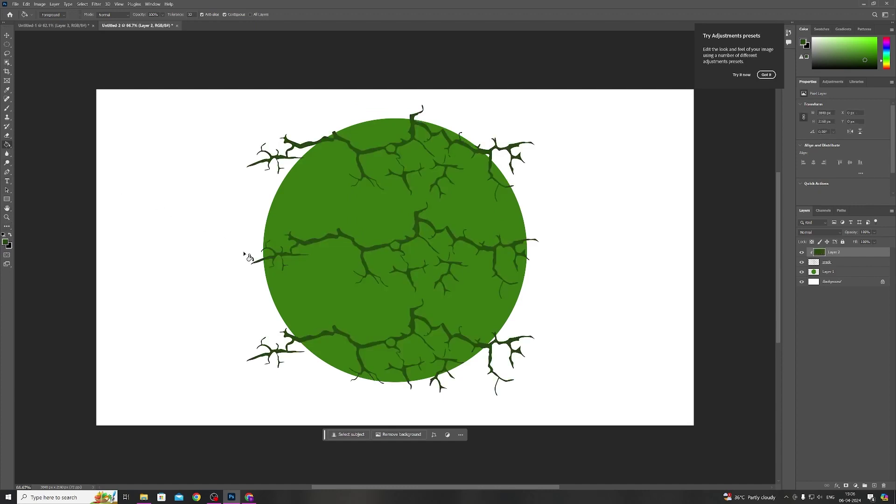
Pick an even darker green as the foreground colour and refill the clipped layer so the cracks take that shade.
click(5, 241)
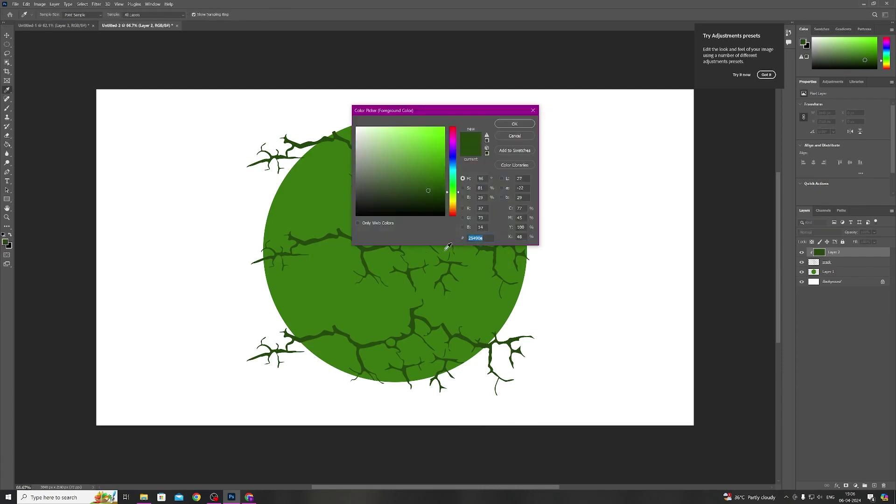
drag(421, 205, 424, 197)
click(505, 124)
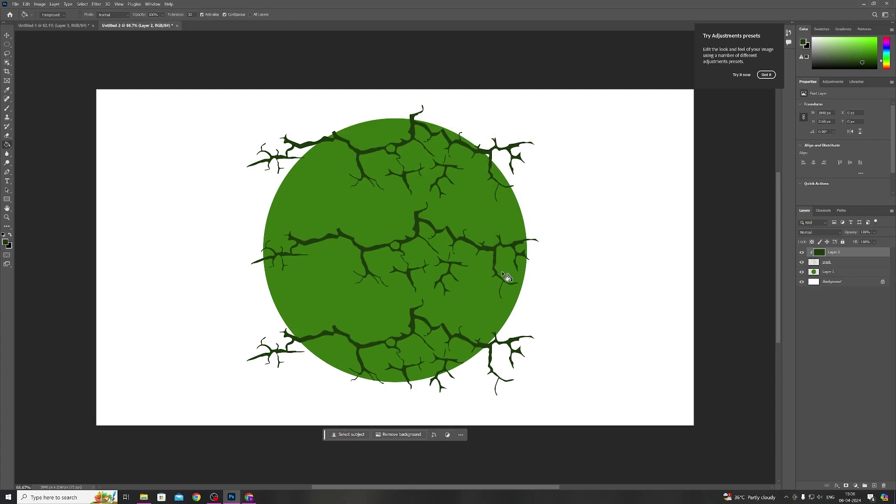
Merge the dark green colour layer with the crack layer and clip the merged layer to the green circle.
right_click(844, 256)
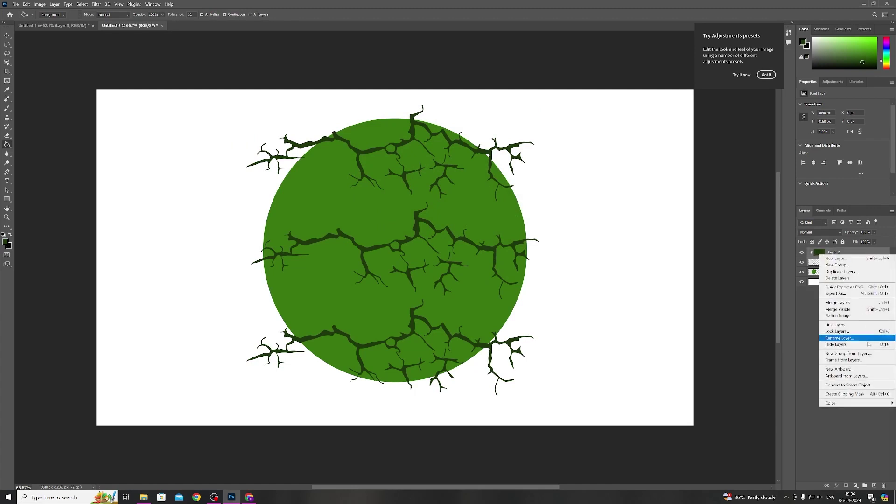
click(841, 302)
right_click(835, 257)
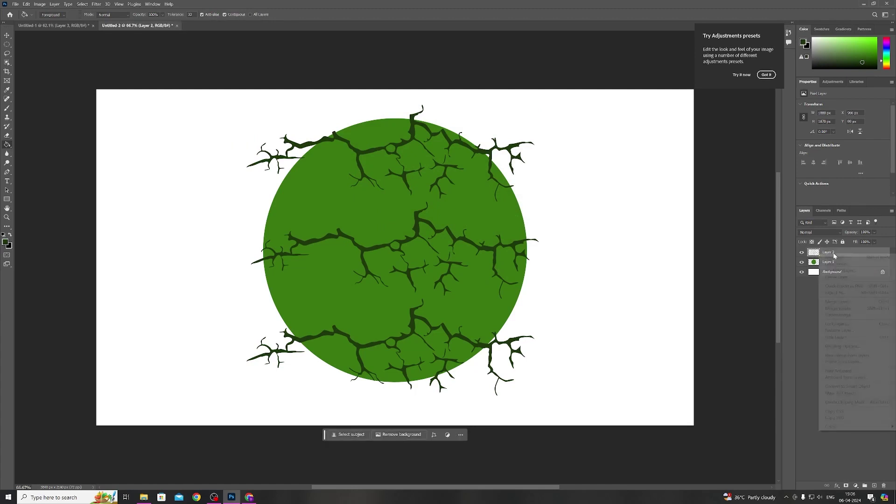
click(860, 402)
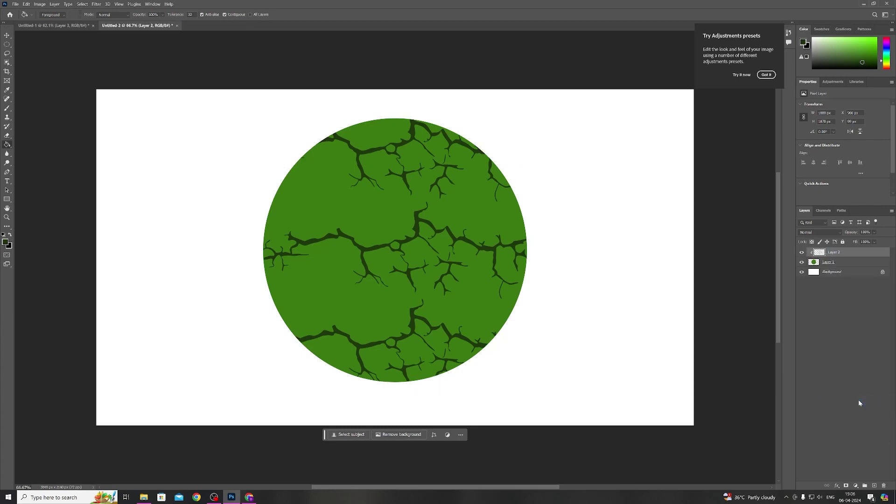
Add an Inner Shadow to the crack layer with choke 0% and size 24 px.
right_click(834, 257)
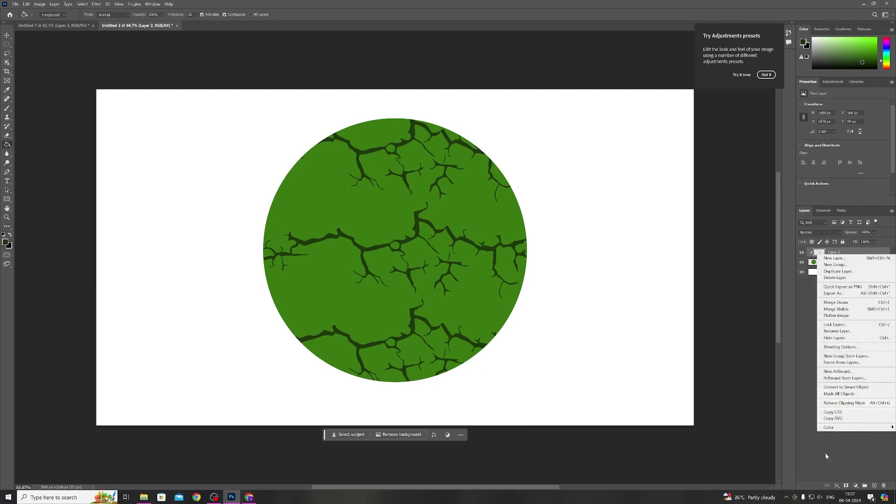
click(826, 471)
click(837, 486)
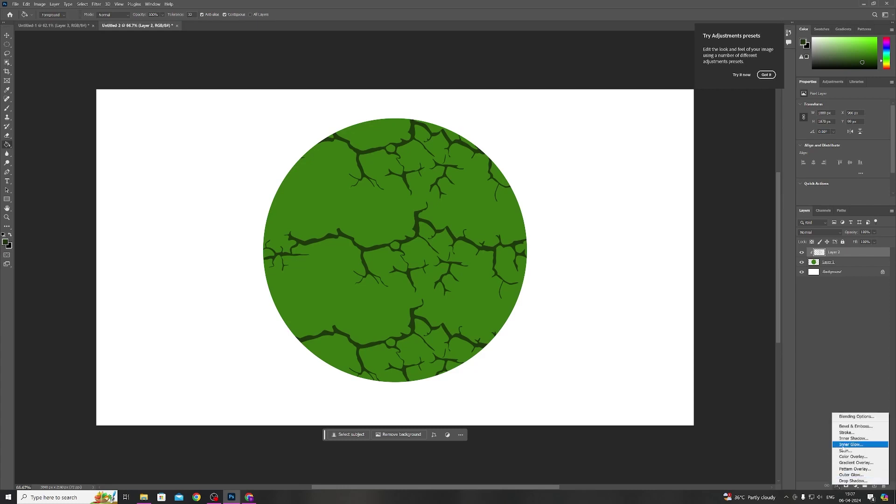
click(861, 439)
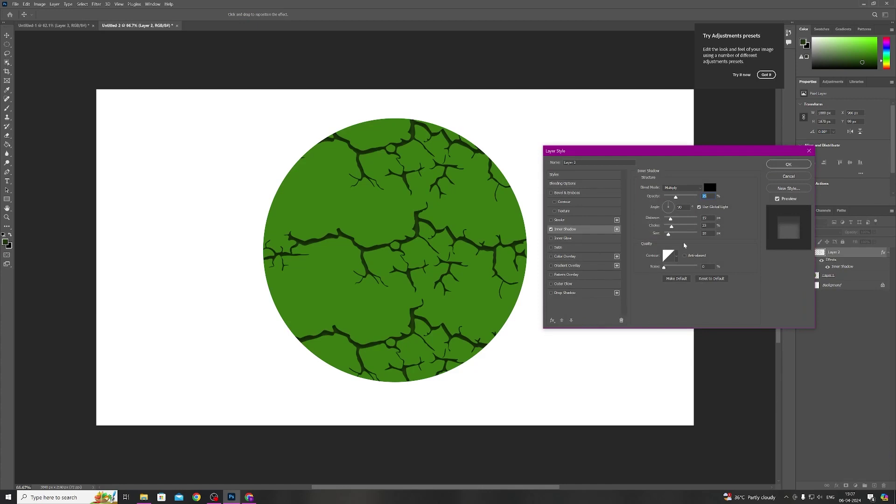
drag(669, 233, 662, 227)
mouse_move(671, 219)
mouse_down()
mouse_move(681, 221)
mouse_move(664, 236)
mouse_up()
drag(664, 236, 671, 220)
click(780, 166)
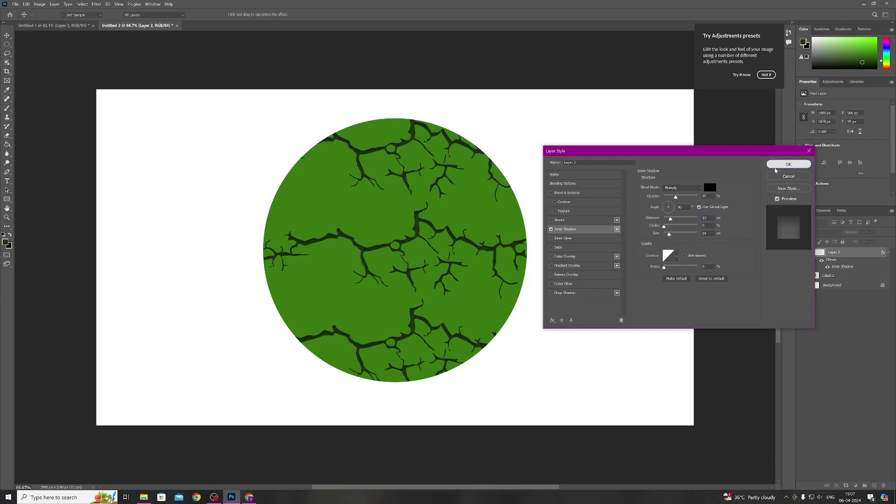
scroll(413, 233, up, 14)
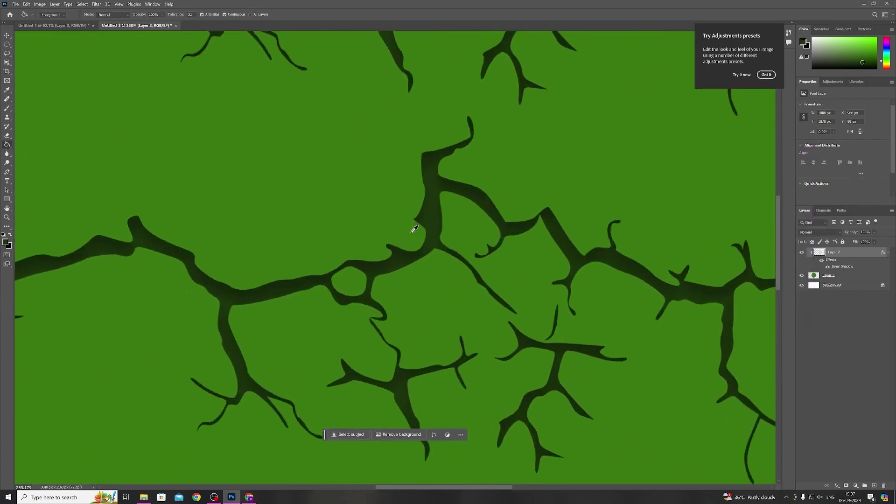
scroll(415, 228, down, 12)
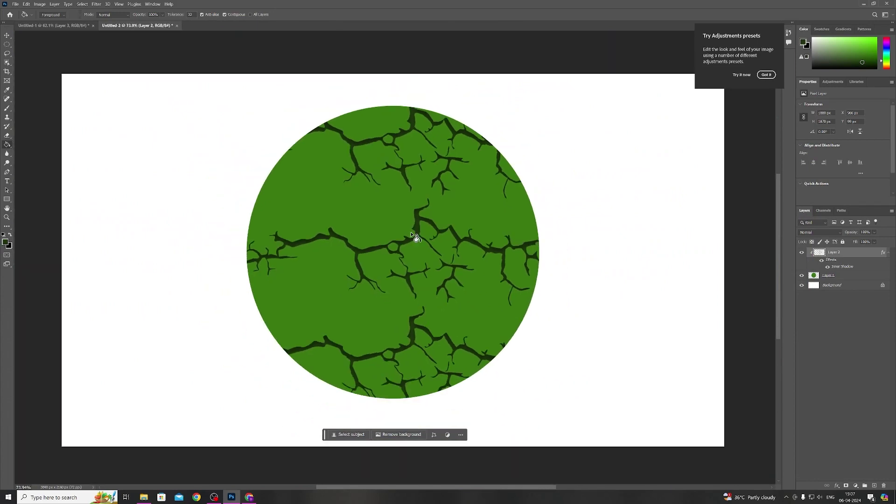
drag(382, 232, 418, 232)
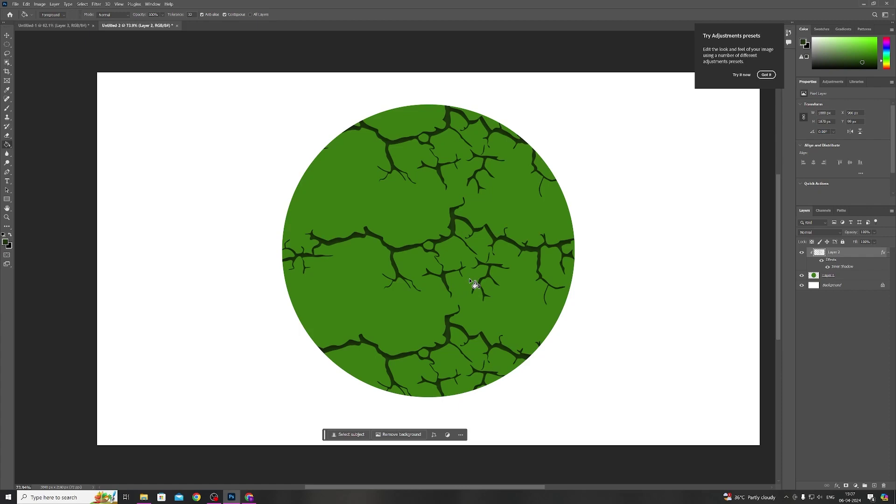
Switch to the Planets folder in File Explorer and preview the 4k_eris_fictional image.
click(144, 497)
double_click(343, 176)
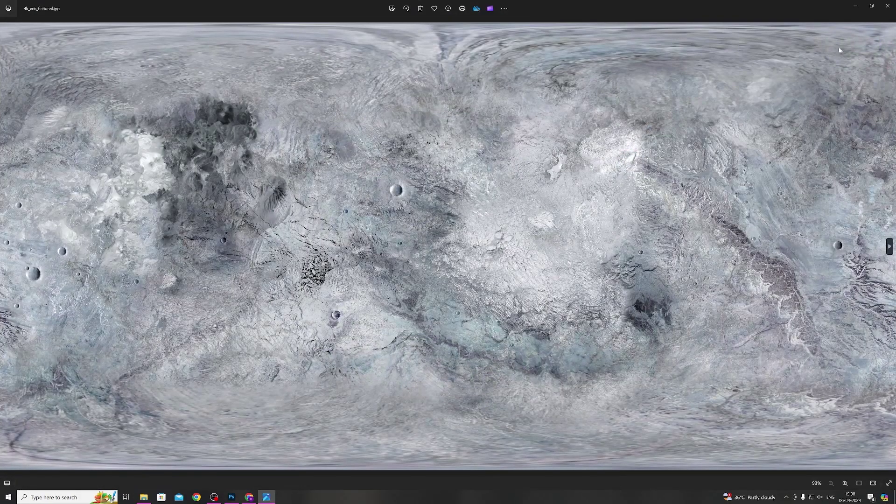
click(887, 5)
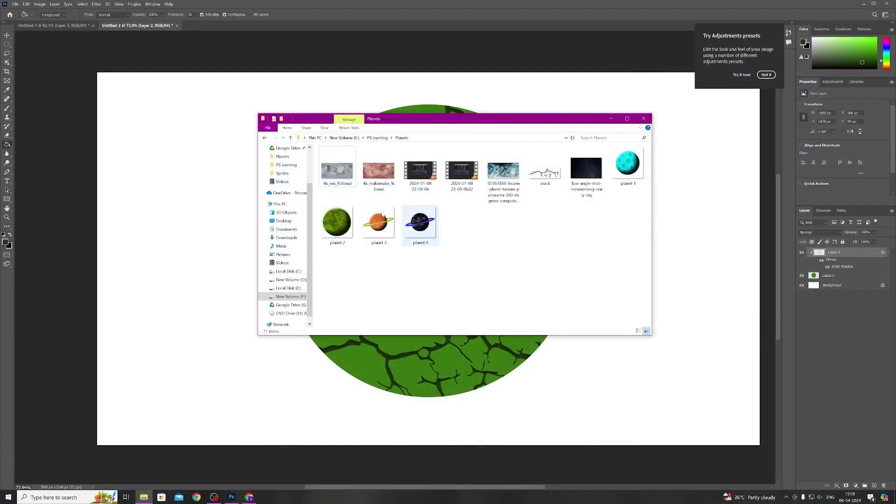
Place the 4k_eris_fictional image from the Planets folder above the cracks and clip it to the planet circle.
drag(337, 169, 836, 253)
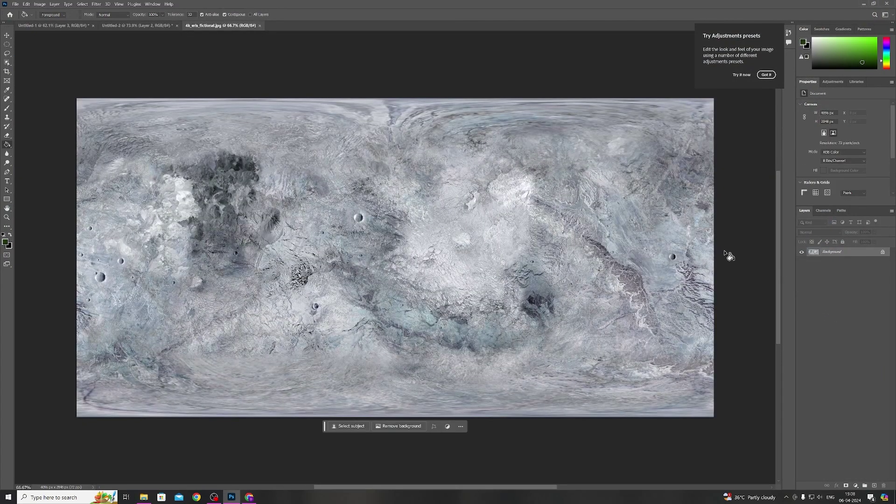
click(259, 26)
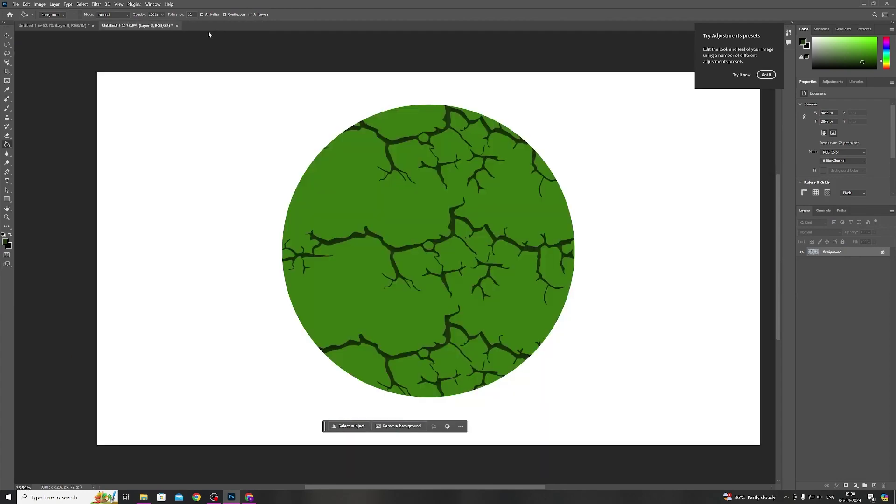
click(143, 496)
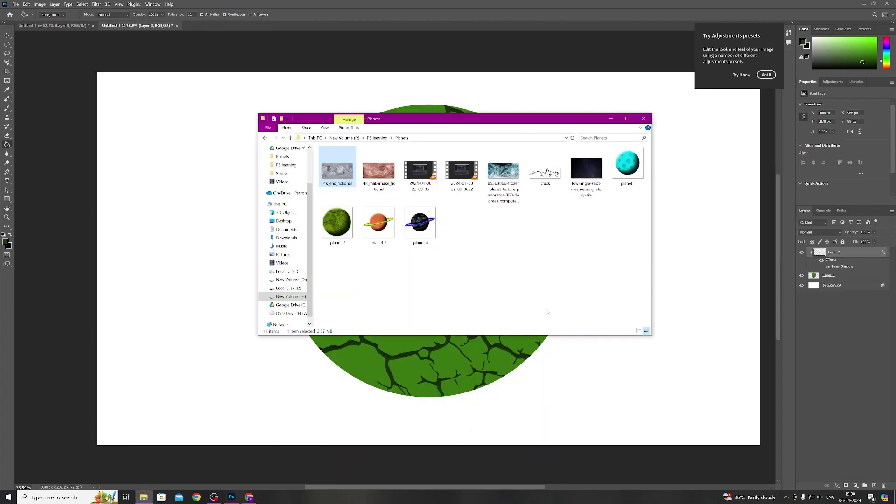
drag(337, 170, 414, 239)
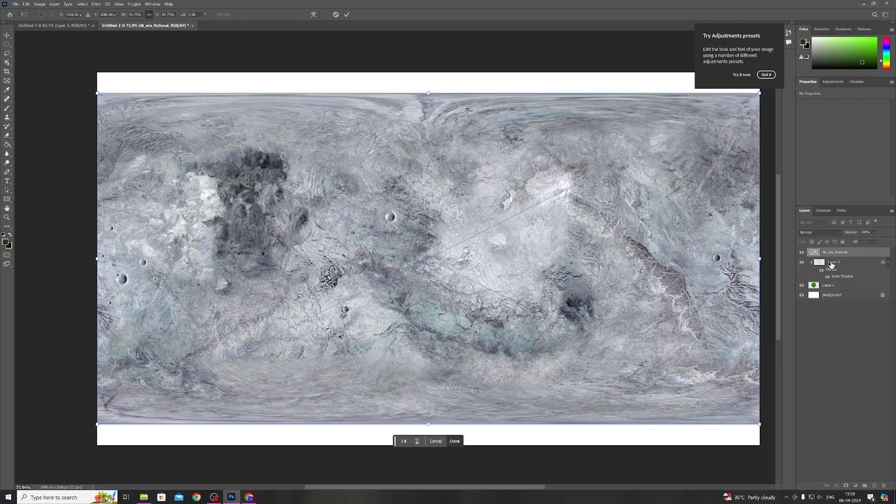
click(836, 254)
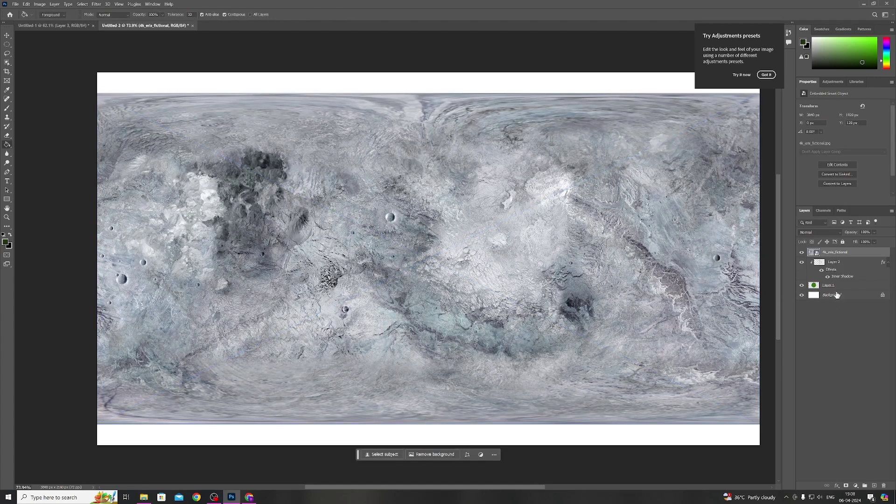
right_click(835, 254)
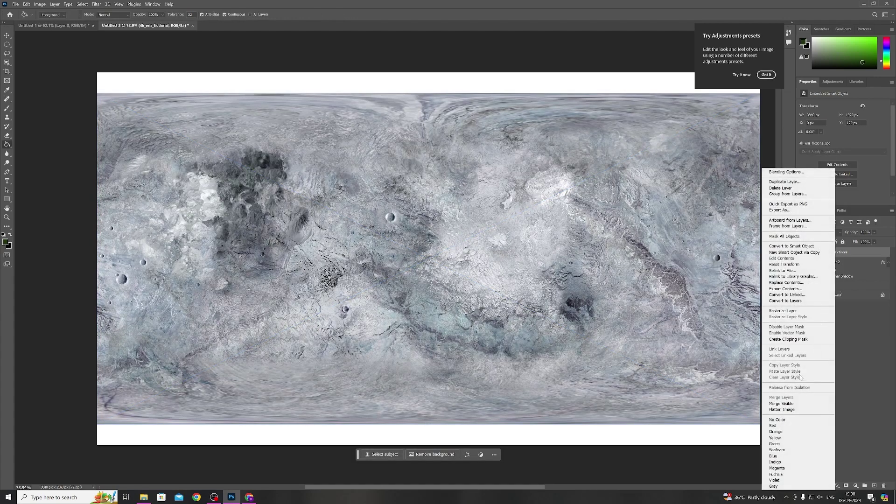
click(796, 339)
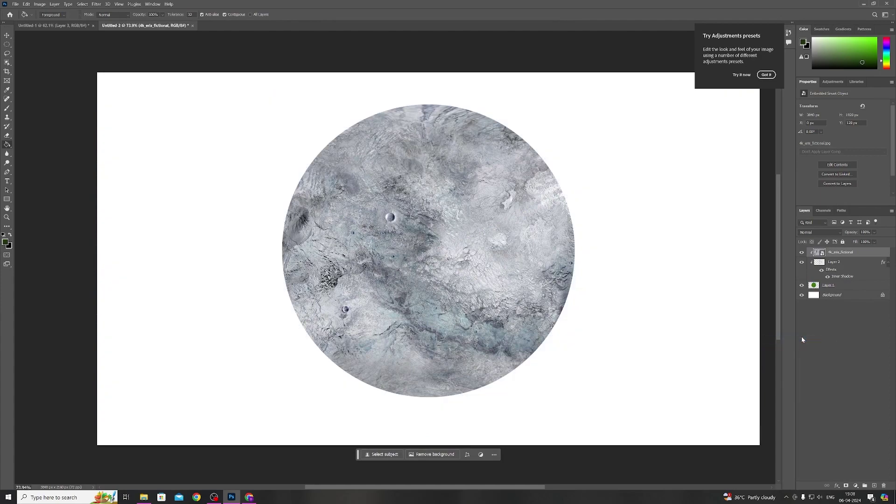
Compare the blend modes on the 4k_eris_fictional texture layer and set it to Multiply.
click(820, 233)
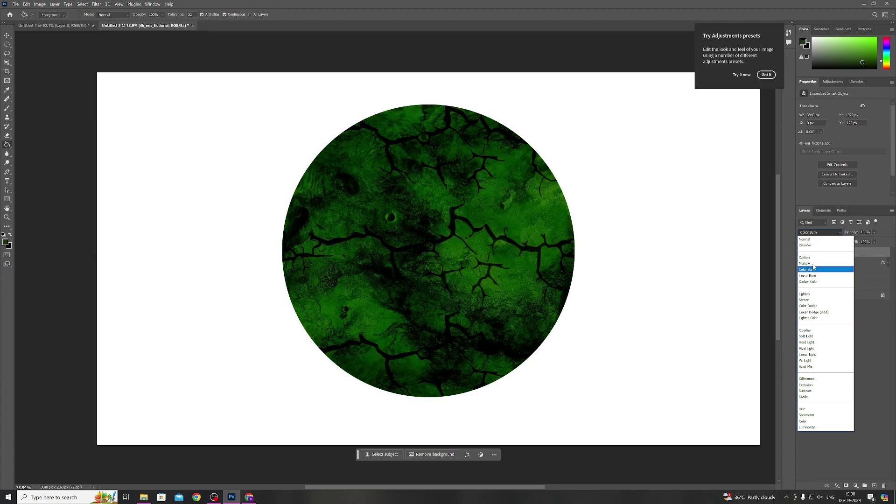
key(Down)
key(Down)
key(Down)
key(Down)
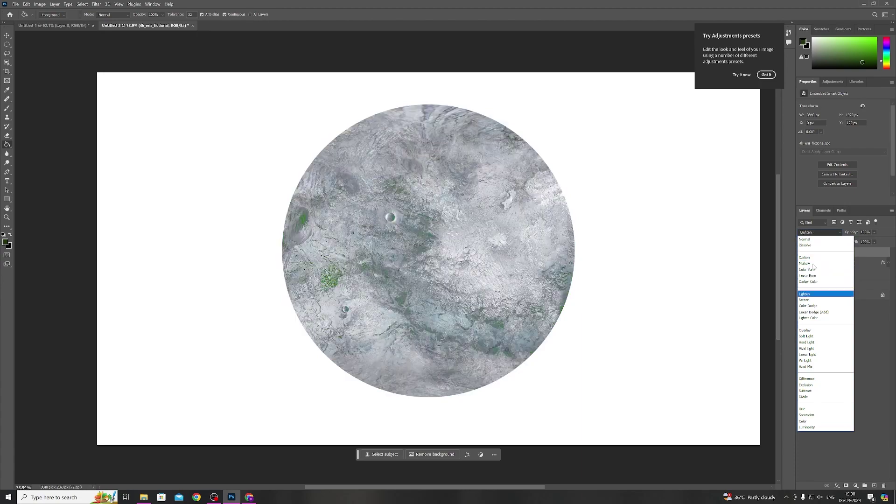
key(Down)
key(Down)
key(Down)
key(Down)
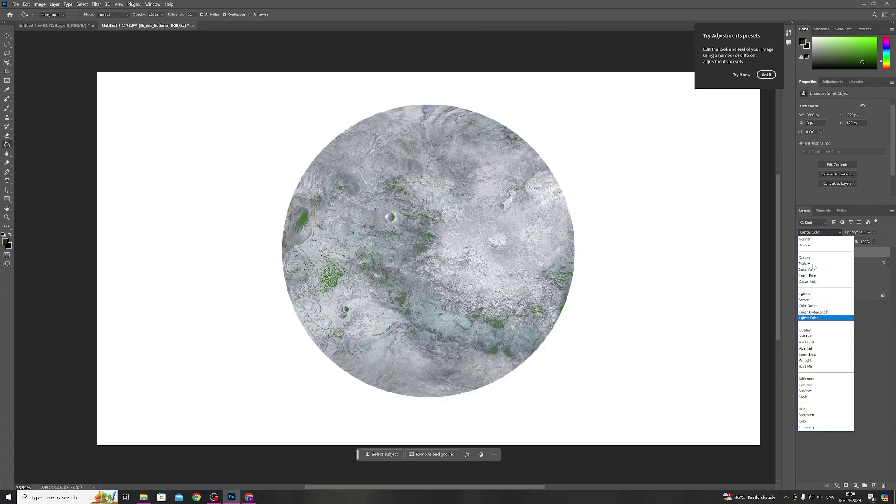
key(Down)
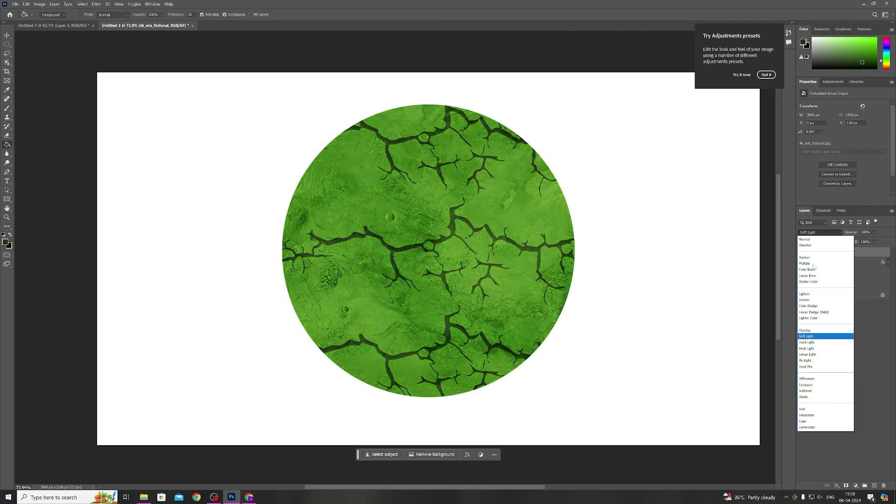
key(Down)
key(Up)
key(Up)
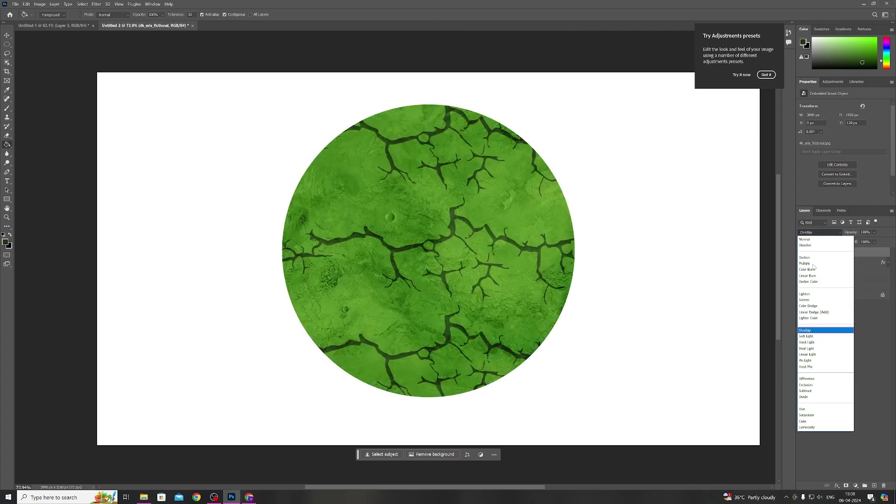
key(Down)
key(Down)
key(Down)
key(Down)
key(Down)
key(Down)
key(Down)
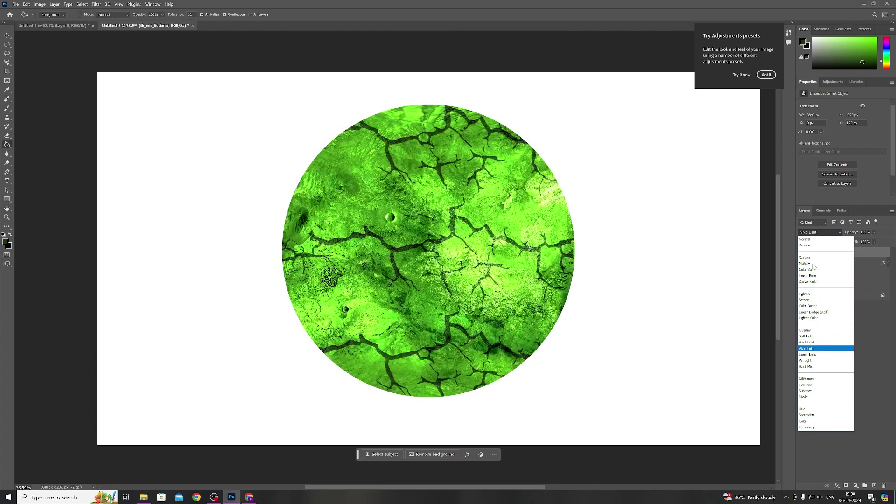
key(Down)
key(Down)
key(Down)
key(Down)
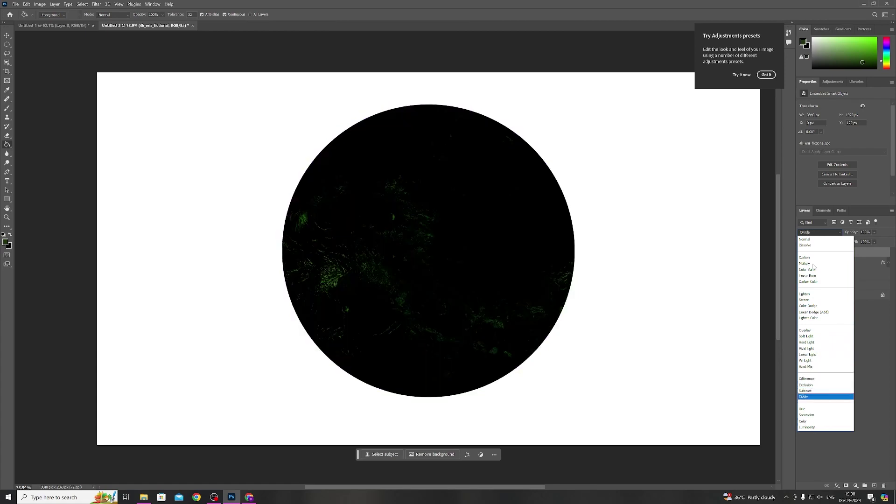
key(Down)
key(Down)
key(Down)
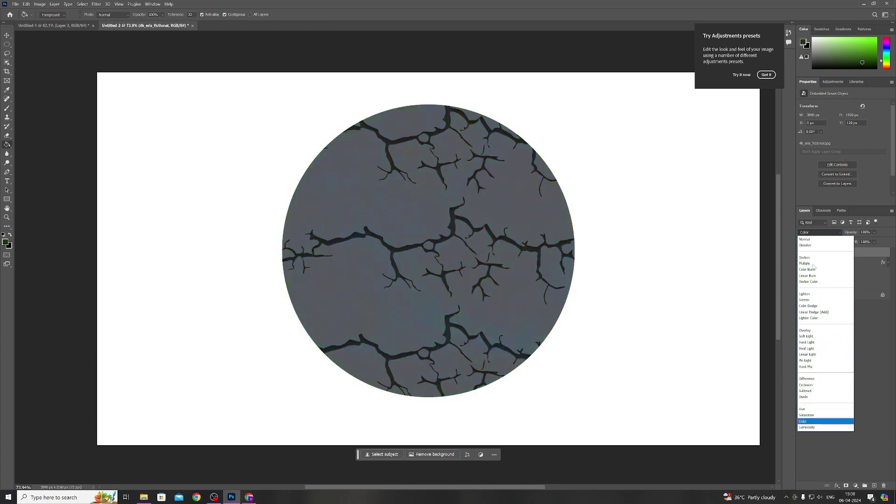
key(Up)
key(Up)
key(Up)
key(Up)
key(Up)
key(Up)
key(Up)
key(Up)
key(Up)
key(Up)
key(Up)
key(Up)
key(Up)
key(Up)
key(Up)
key(Up)
key(Up)
key(Up)
key(Up)
key(Up)
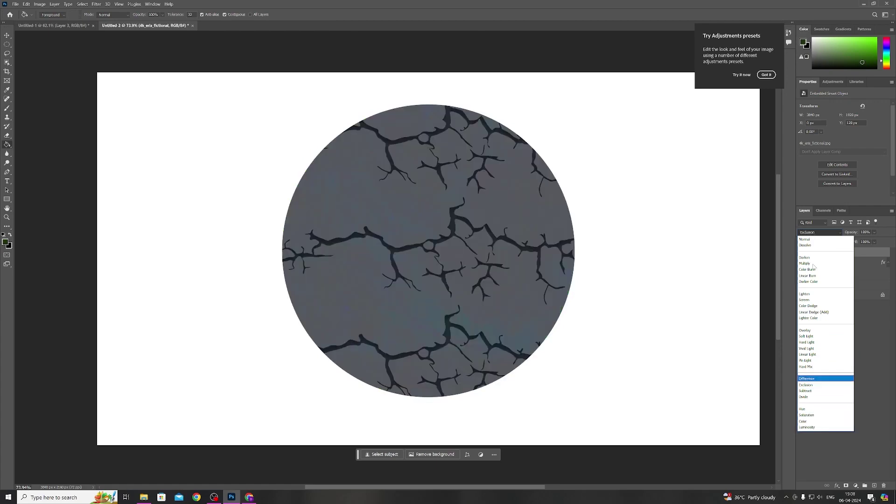
key(Up)
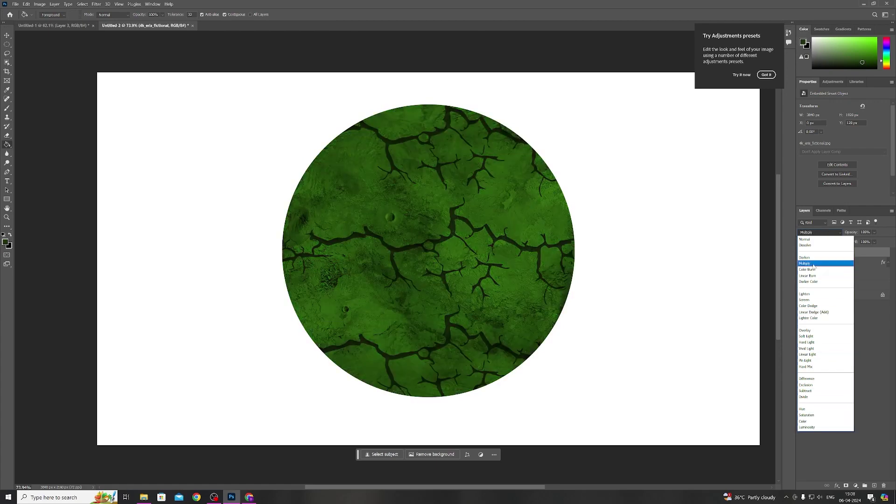
key(Up)
key(Down)
click(813, 264)
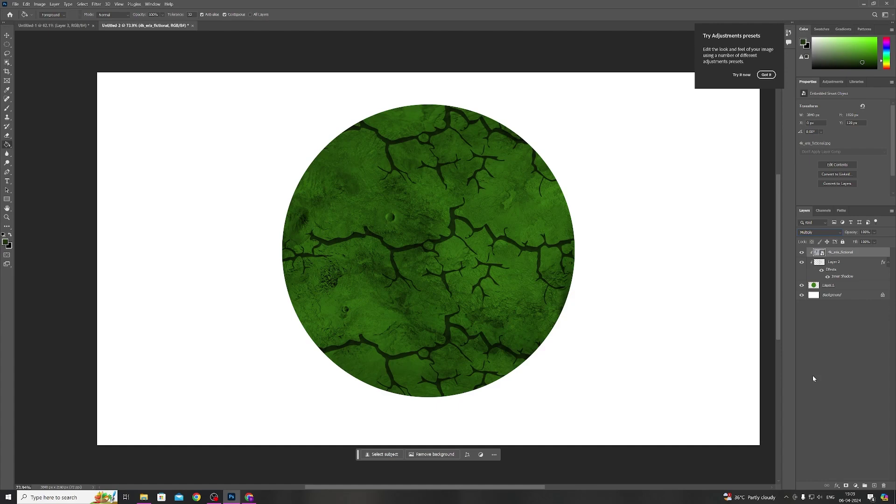
Place the starry sky image from the Planets folder behind the planet circle, enlarged to cover the whole canvas.
click(145, 498)
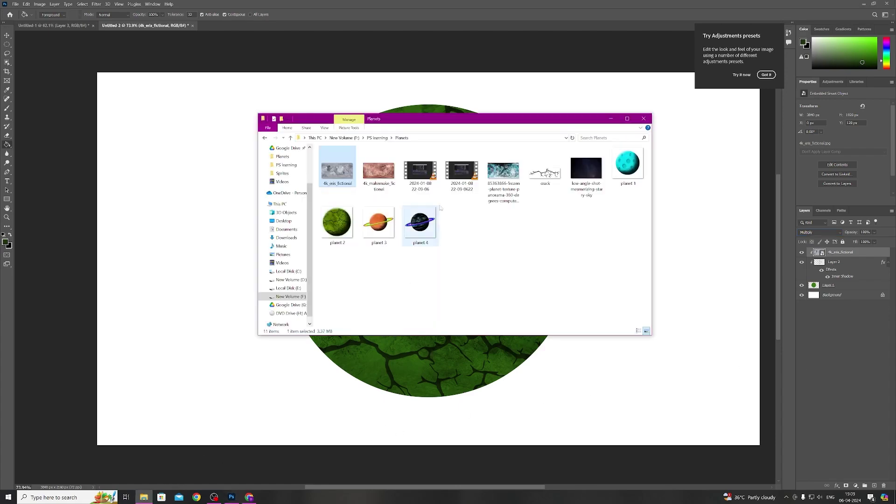
drag(586, 175, 208, 228)
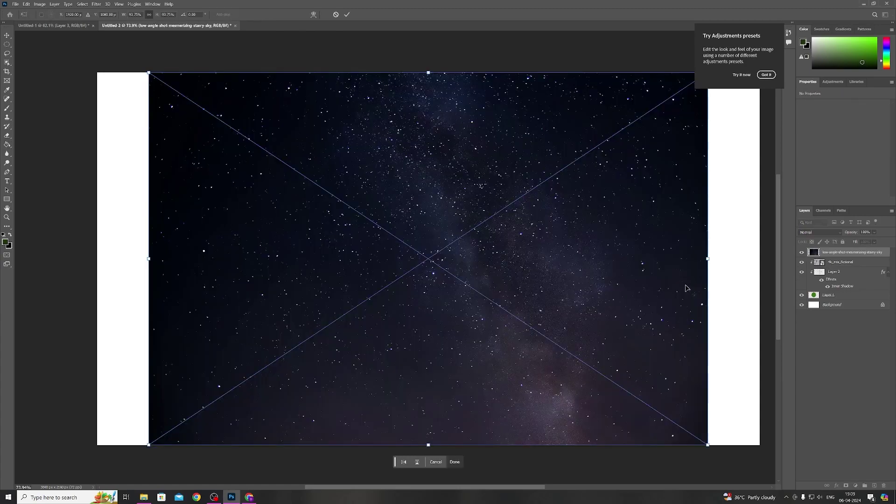
drag(708, 258, 782, 263)
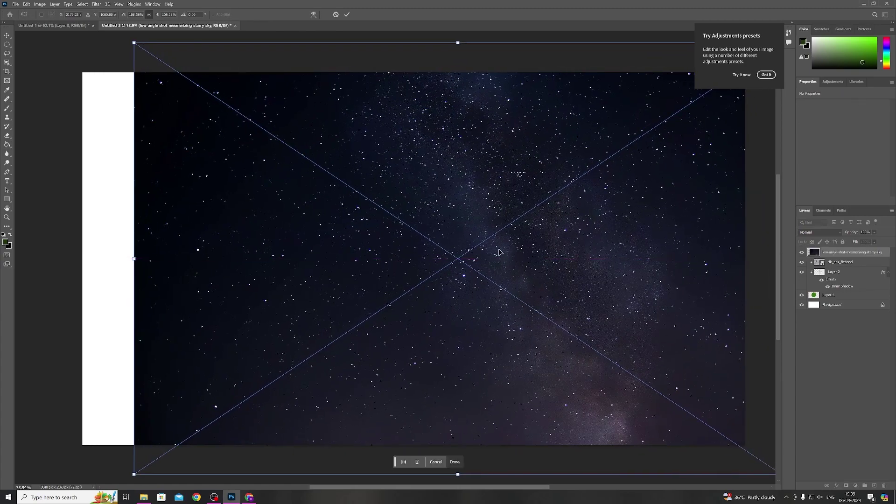
drag(498, 249, 441, 251)
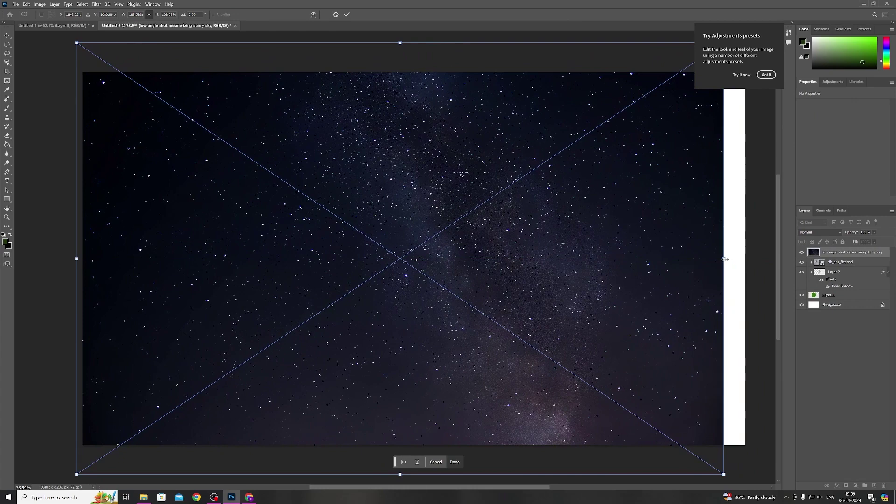
drag(723, 258, 760, 259)
drag(827, 254, 830, 300)
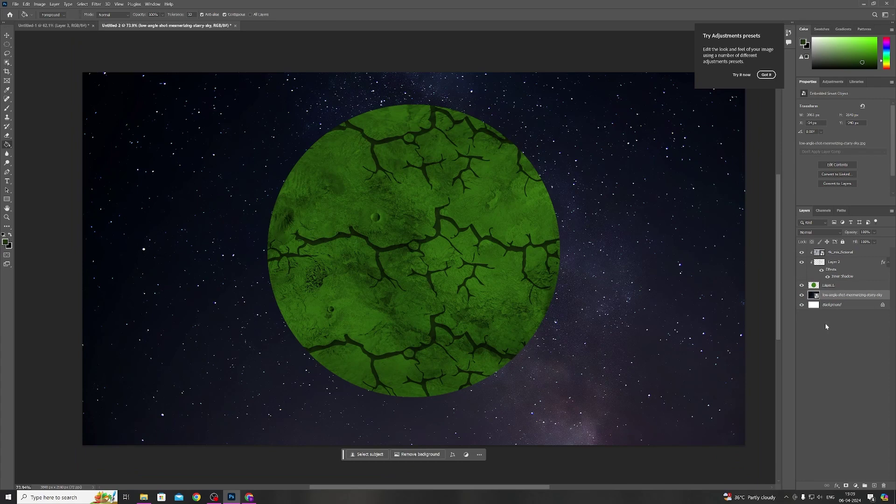
Add a new layer clipped above the 4k_eris_fictional texture and ready the Gradient tool with the default black and white colors.
click(839, 253)
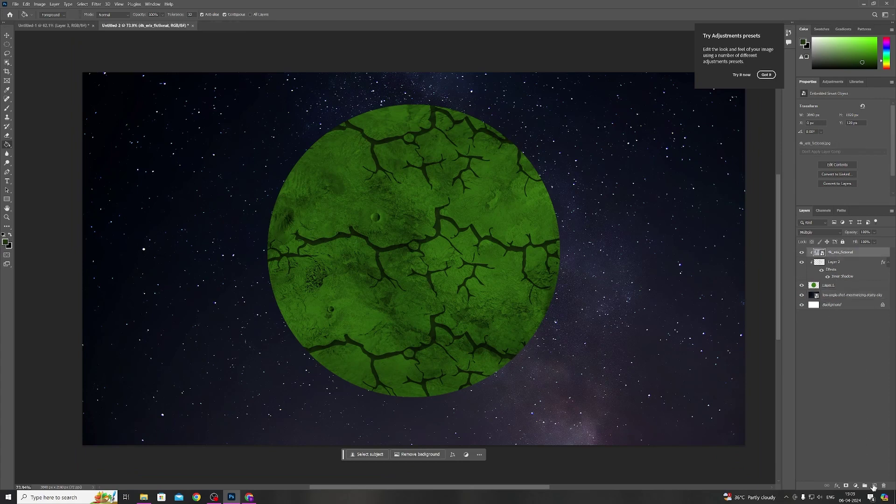
click(874, 487)
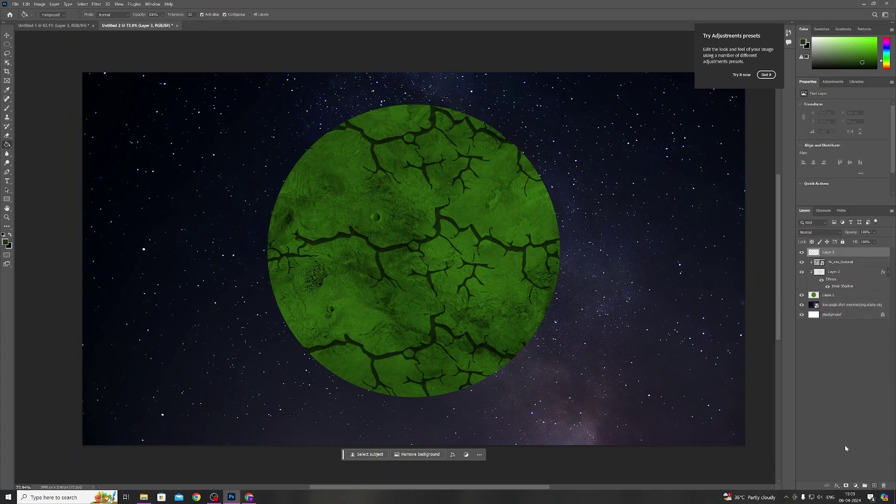
alt+click(843, 257)
right_click(7, 145)
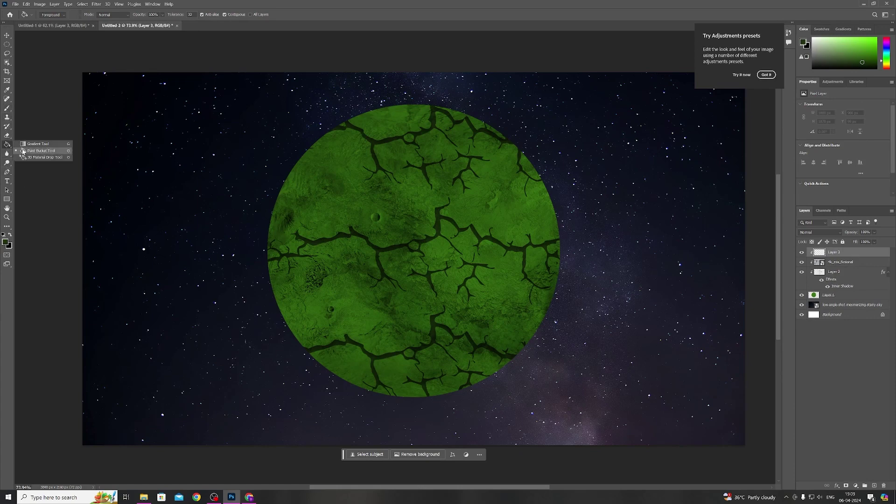
click(35, 144)
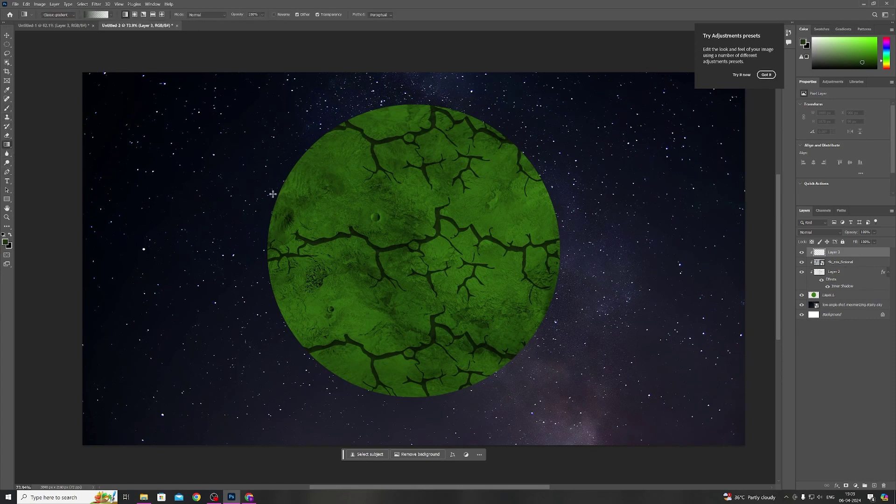
click(4, 235)
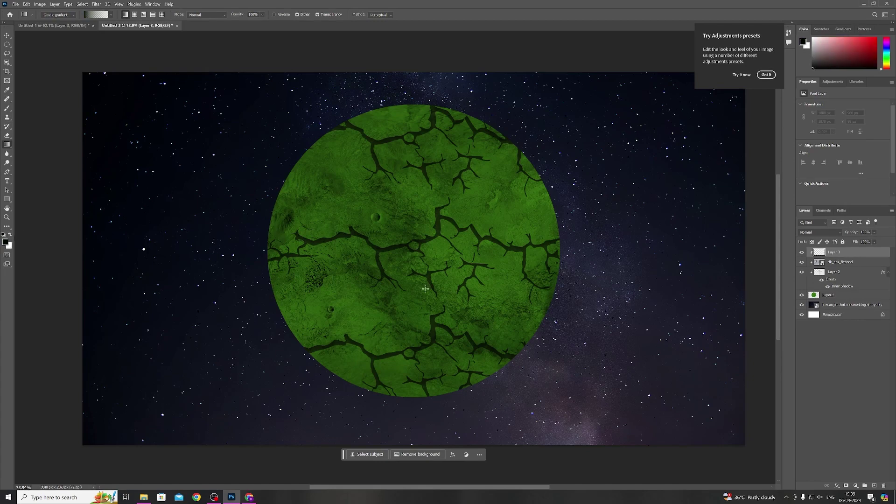
drag(535, 365, 460, 288)
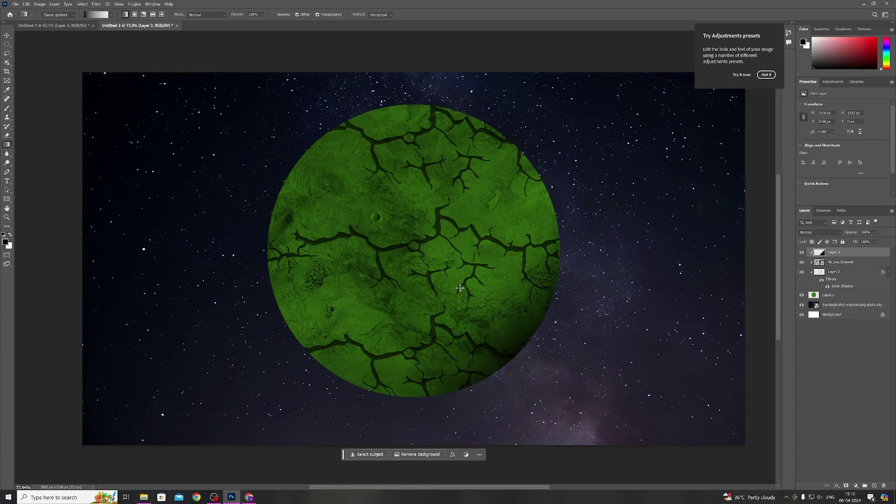
key(ctrl+z)
drag(545, 352, 383, 213)
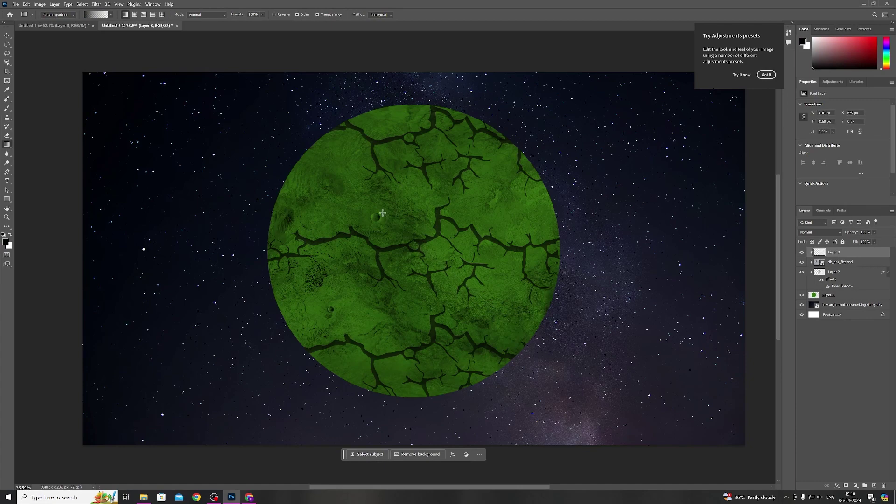
key(ctrl+z)
drag(532, 370, 405, 213)
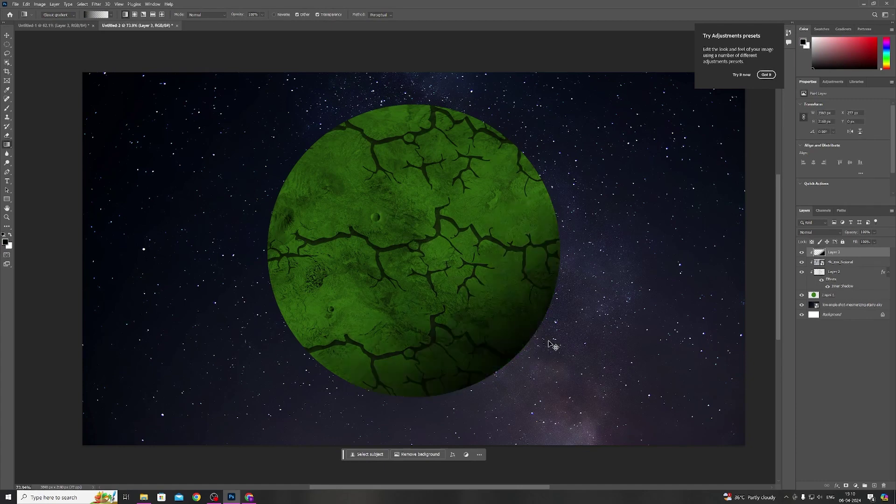
key(ctrl+z)
drag(549, 348, 410, 216)
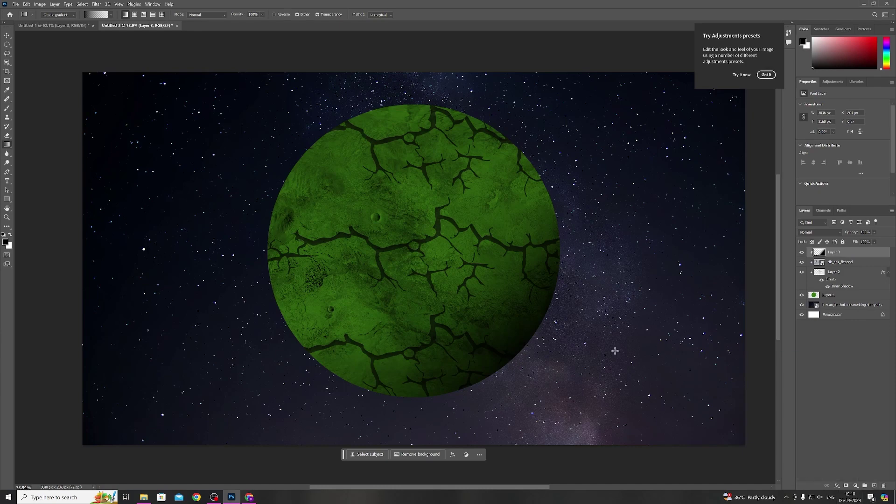
key(ctrl+z)
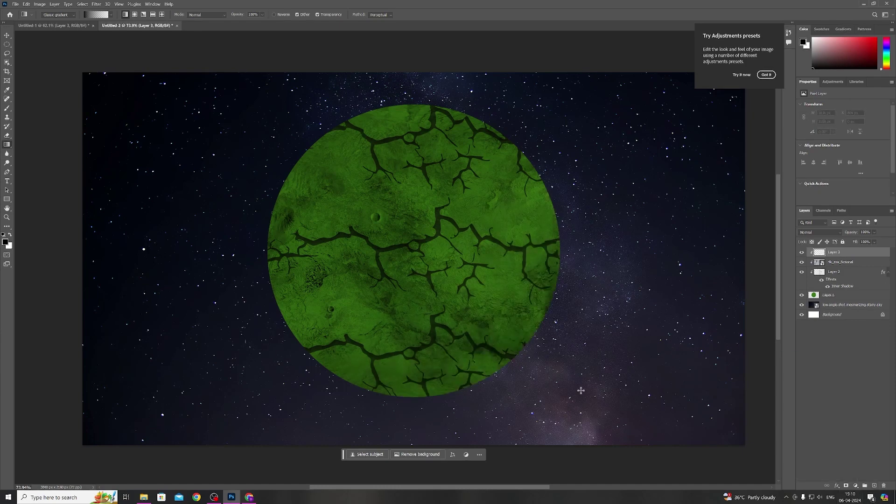
Shade the planet's lower-right side with a long black gradient, plus a shorter one on a second clipped layer above.
drag(582, 391, 361, 188)
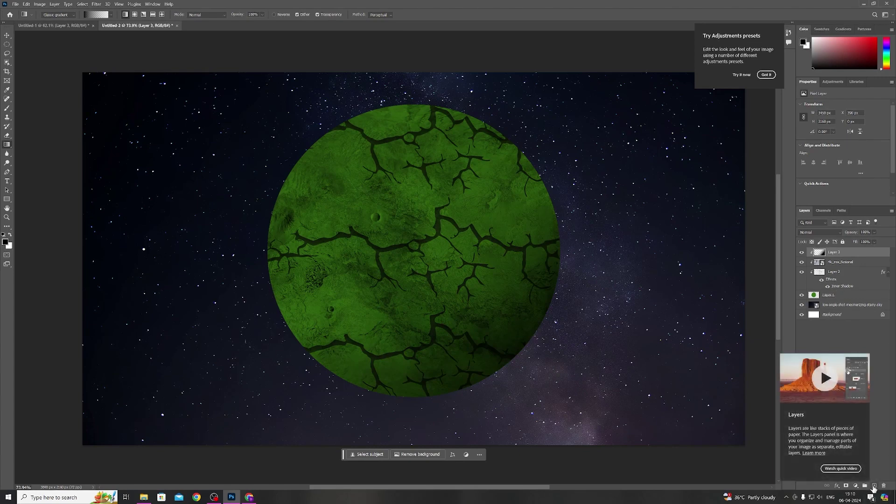
click(874, 487)
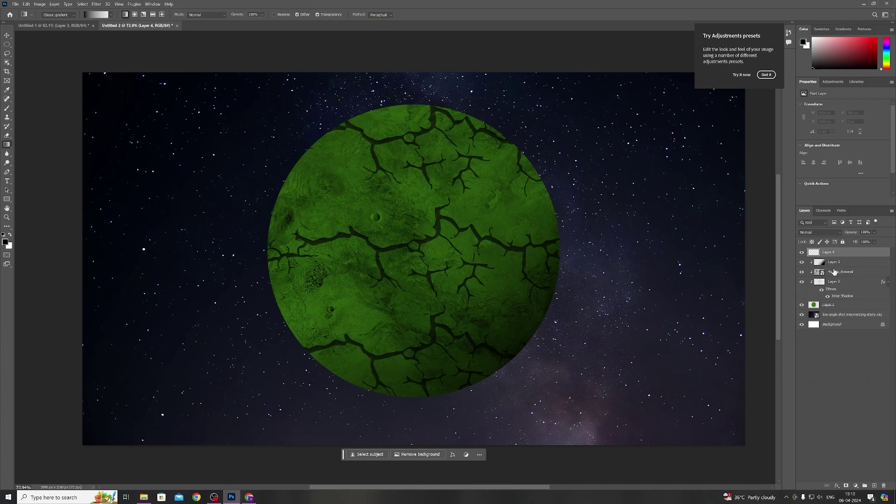
alt+click(840, 254)
drag(560, 373, 485, 285)
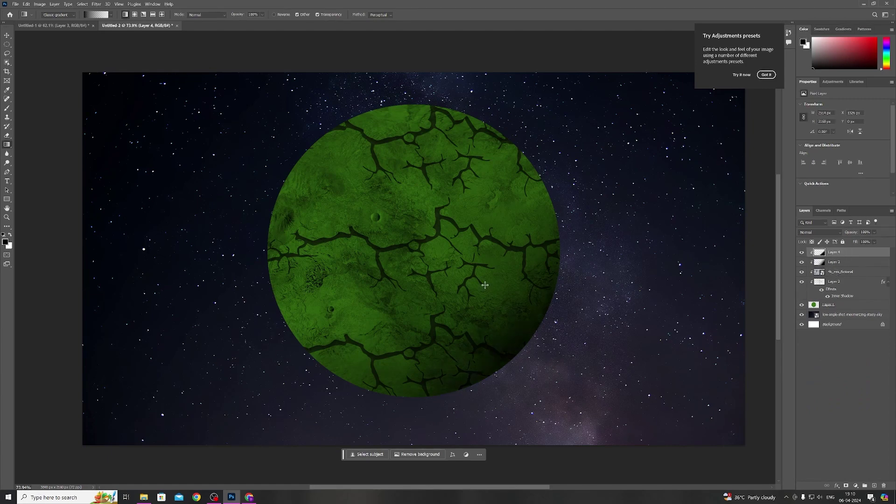
Lower the opacity of the second shadow layer to 34%.
drag(874, 232, 867, 241)
click(856, 379)
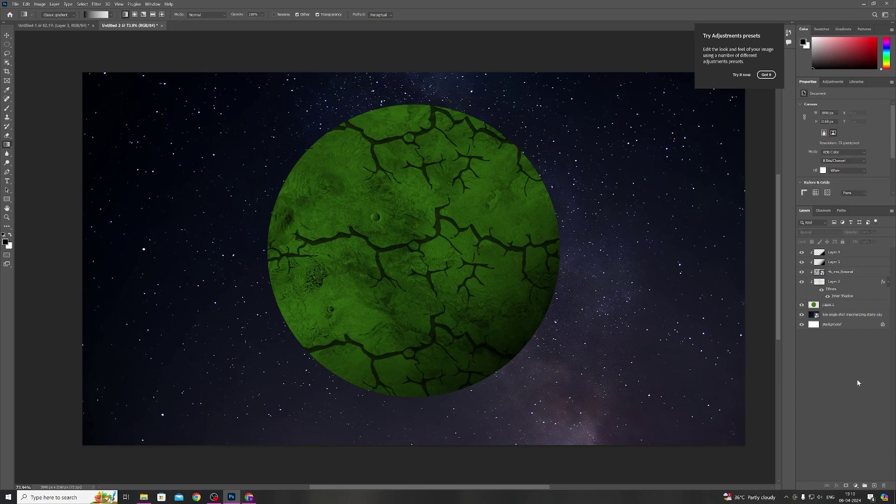
click(838, 253)
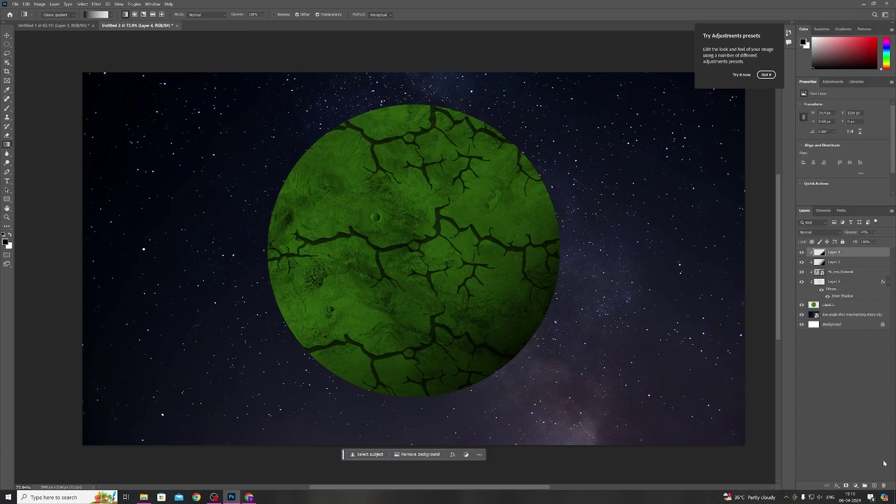
Add another clipped layer above the shadow layers and make white the foreground color.
click(874, 486)
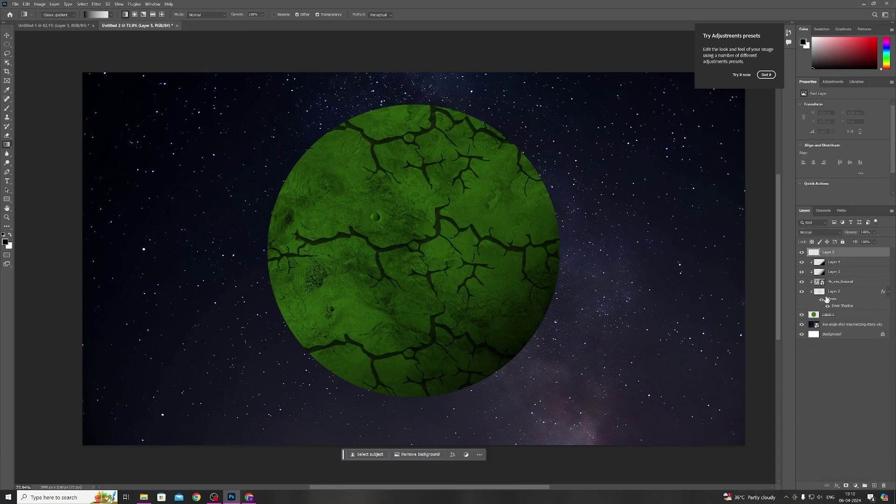
alt+click(839, 257)
click(10, 234)
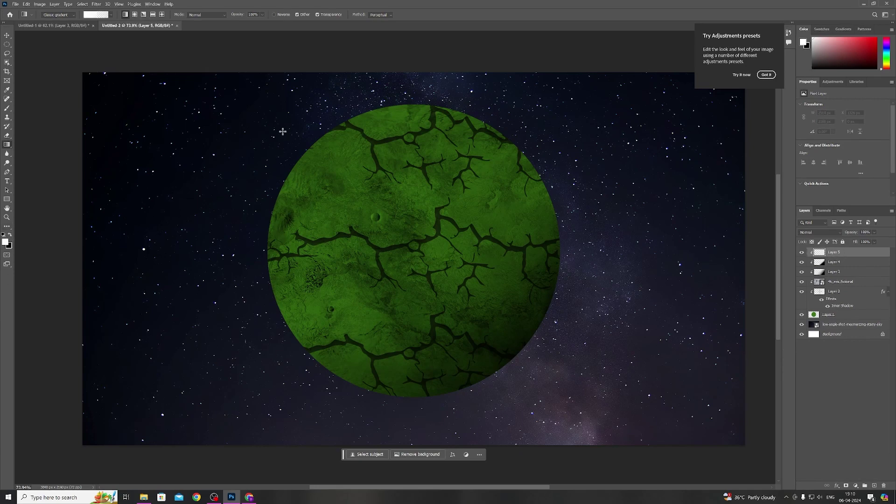
drag(283, 132, 382, 231)
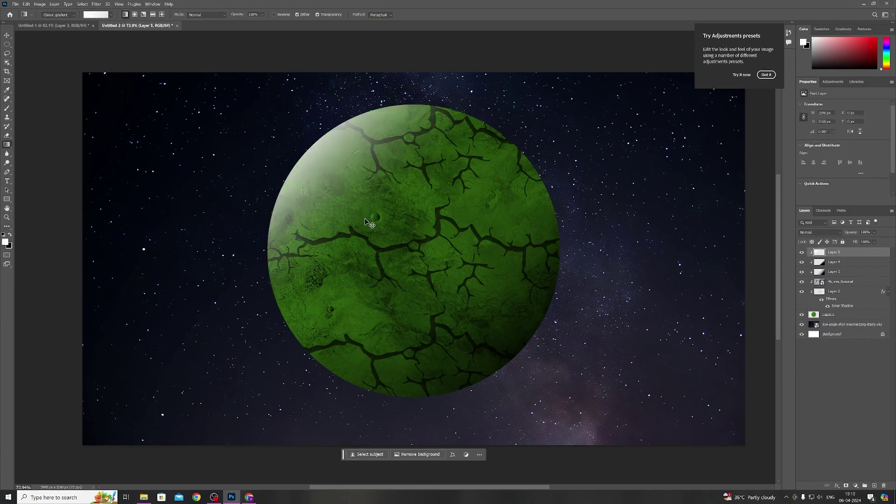
key(ctrl+z)
drag(288, 133, 406, 265)
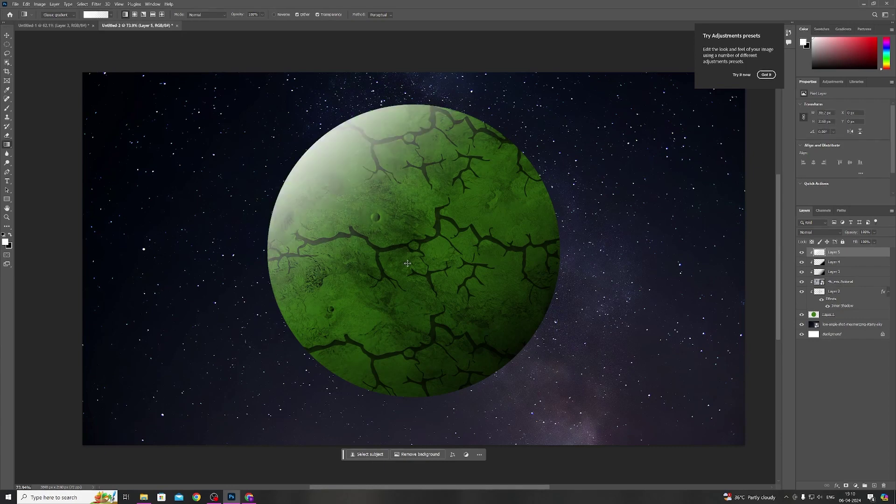
key(ctrl+z)
Draw a white gradient from beyond the planet's upper-left edge toward its center and set that layer's blend mode to Overlay.
drag(262, 122, 393, 240)
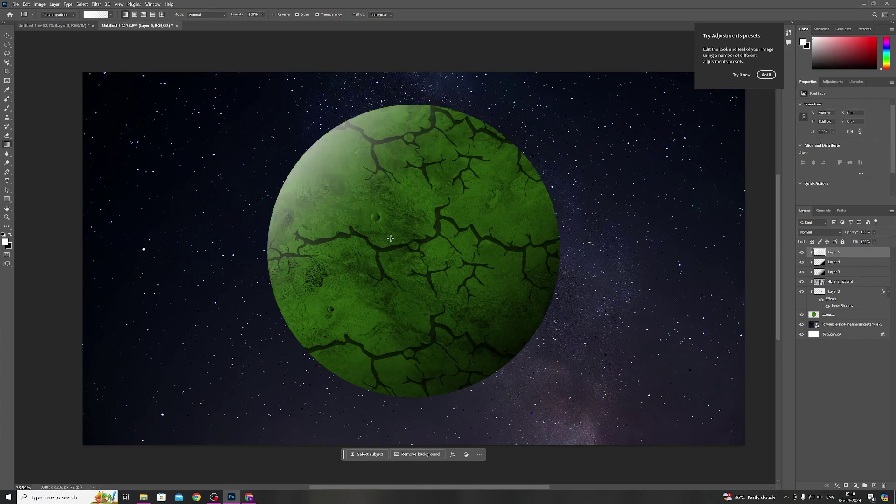
click(815, 233)
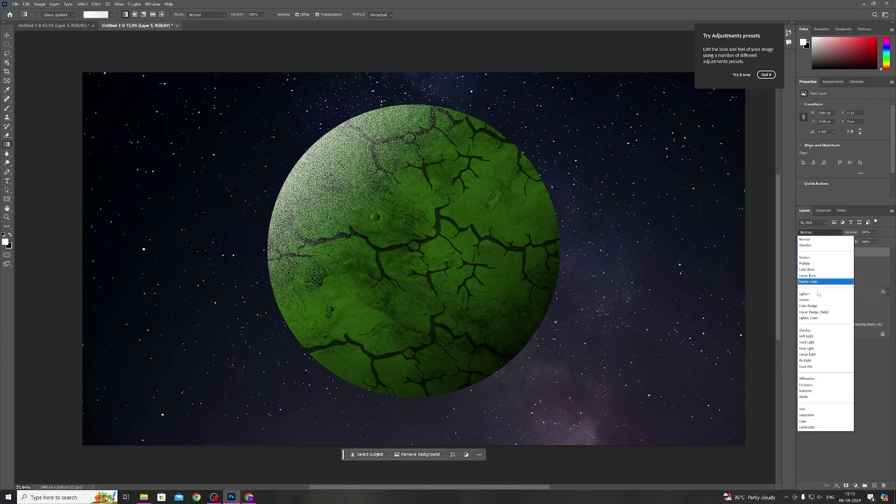
click(814, 333)
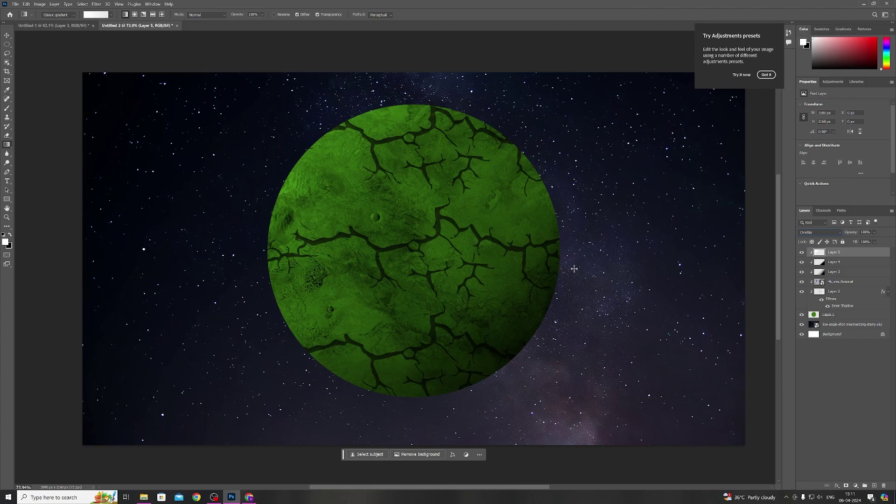
Add an Outer Glow to the planet circle layer, colored dark green 21440a sampled from the planet surface.
click(842, 319)
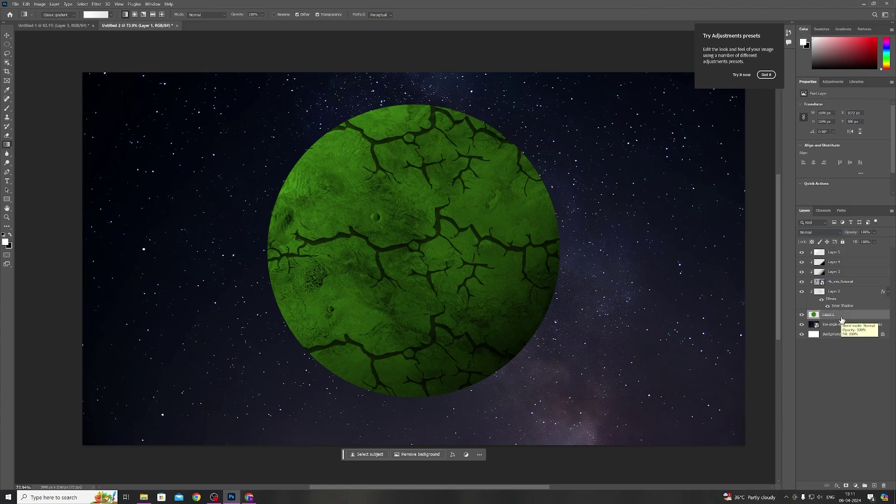
right_click(841, 320)
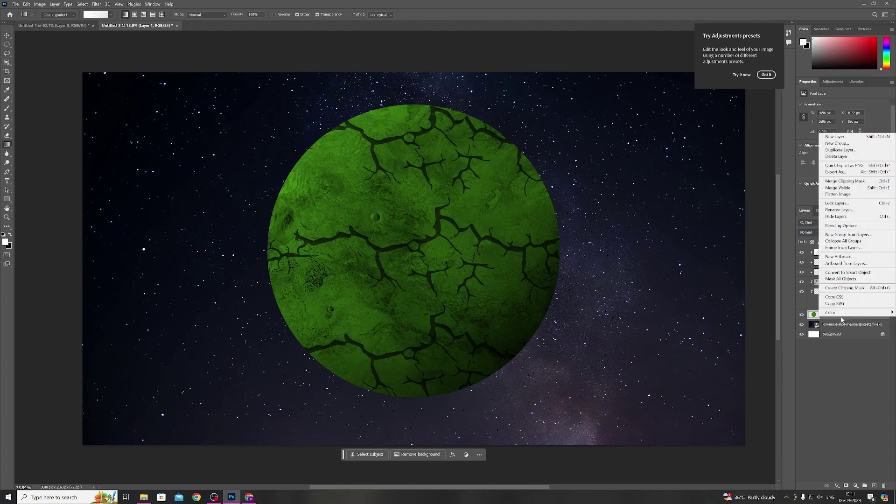
click(830, 322)
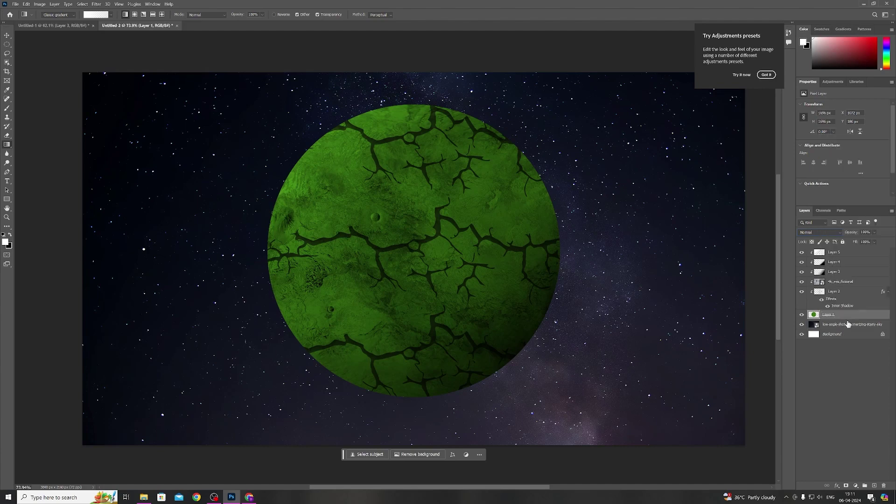
click(837, 487)
click(857, 480)
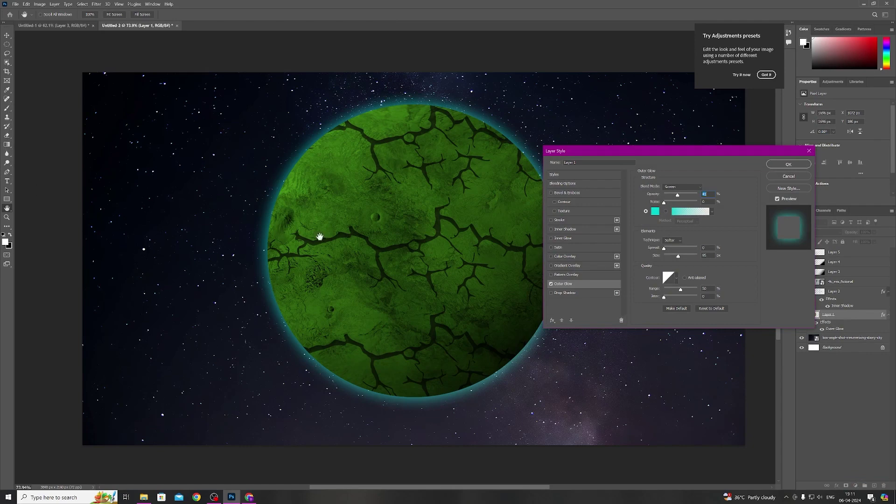
click(655, 211)
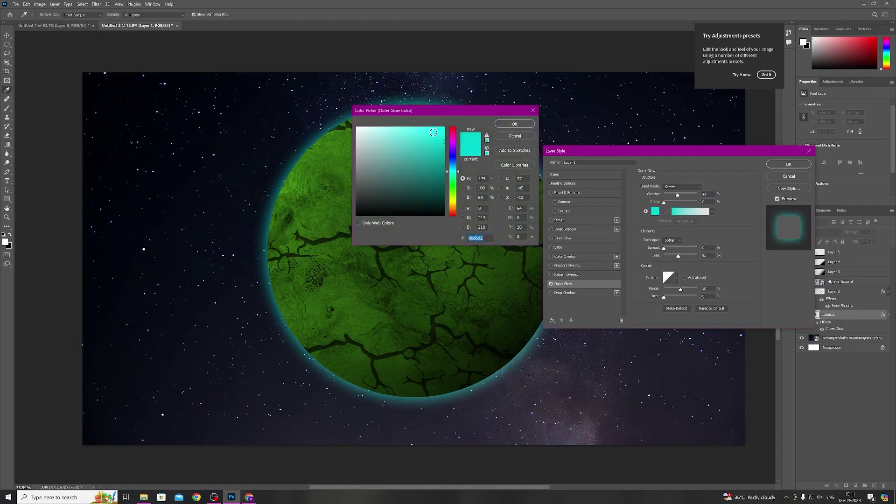
drag(440, 110, 606, 132)
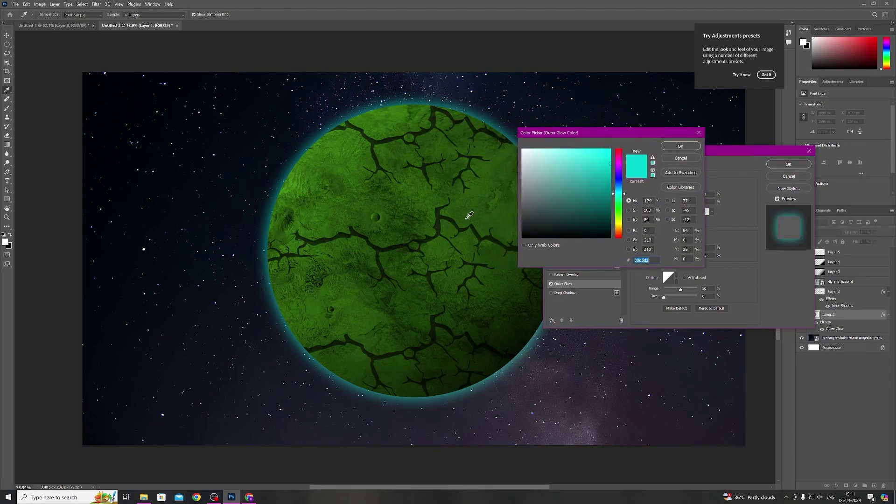
click(503, 224)
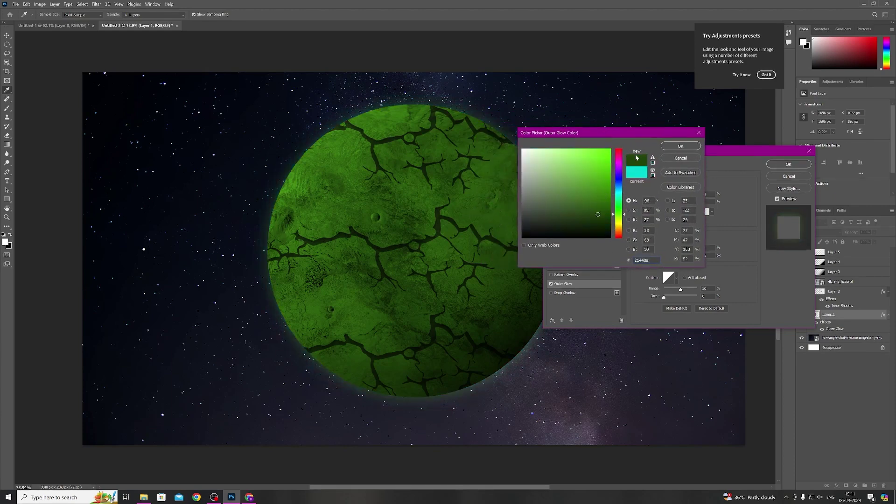
click(674, 148)
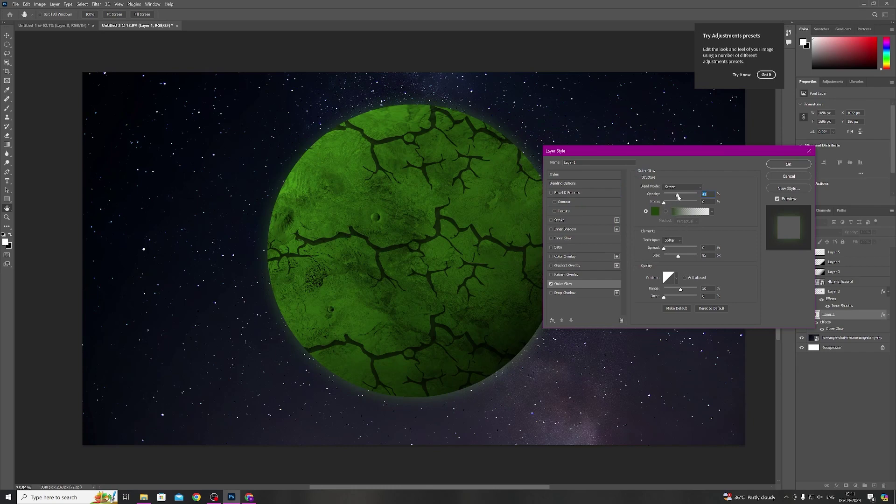
Set the planet's Outer Glow to 64% opacity and 133 px size, and apply the layer style.
drag(678, 196, 698, 195)
drag(671, 150, 687, 125)
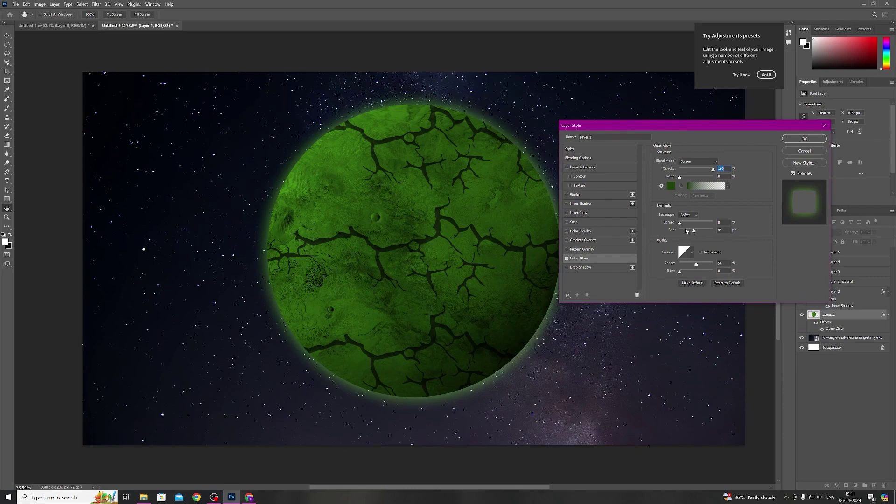
drag(694, 231, 699, 233)
drag(711, 171, 701, 172)
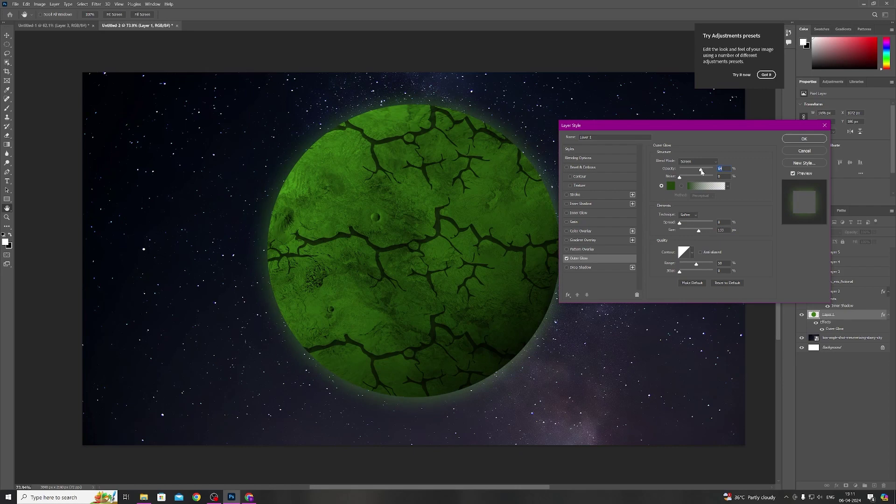
click(796, 139)
key(g)
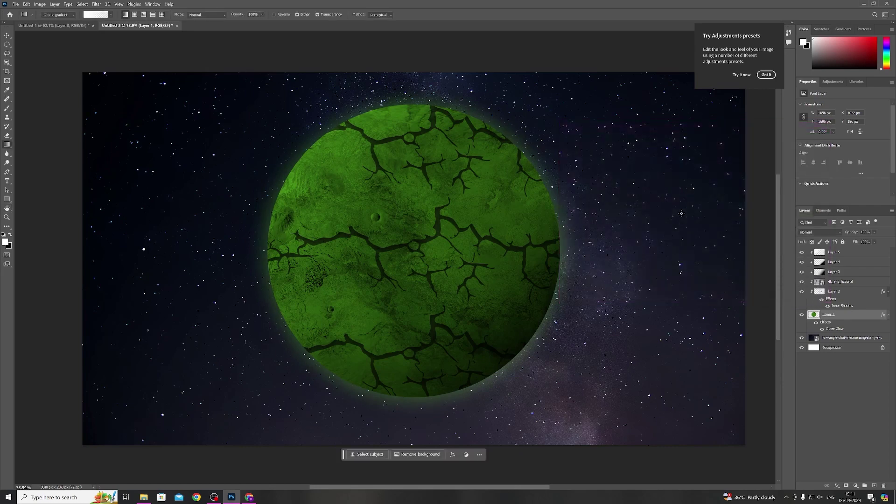